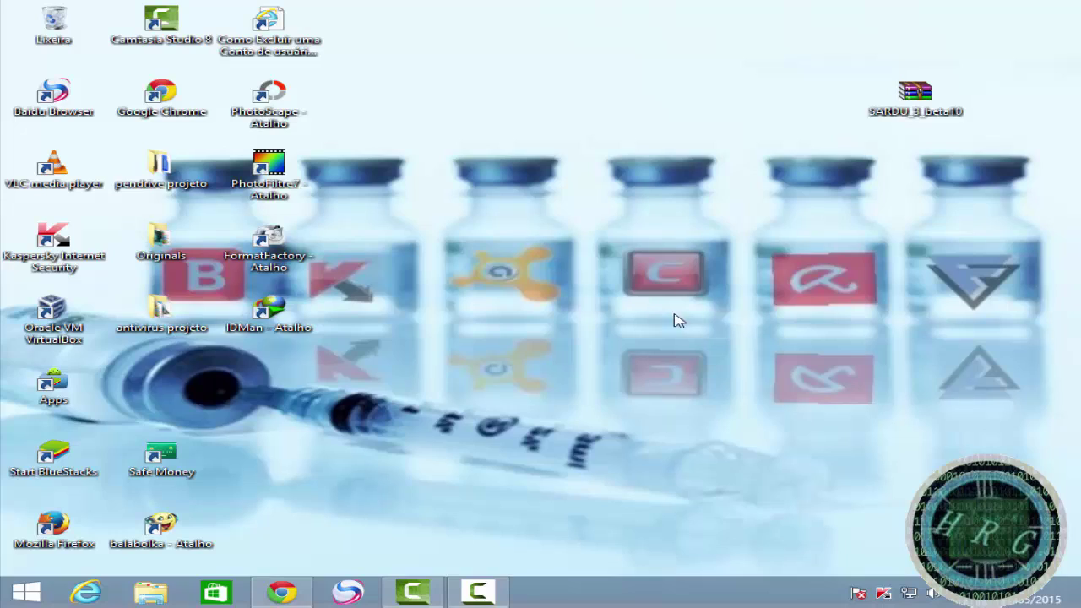
- In Chrome, request the SARDU multiboot creator 3.0.0.0 beta 10 for Windows download from its mirror link on the sarducd.it downloads page
left_click(282, 591)
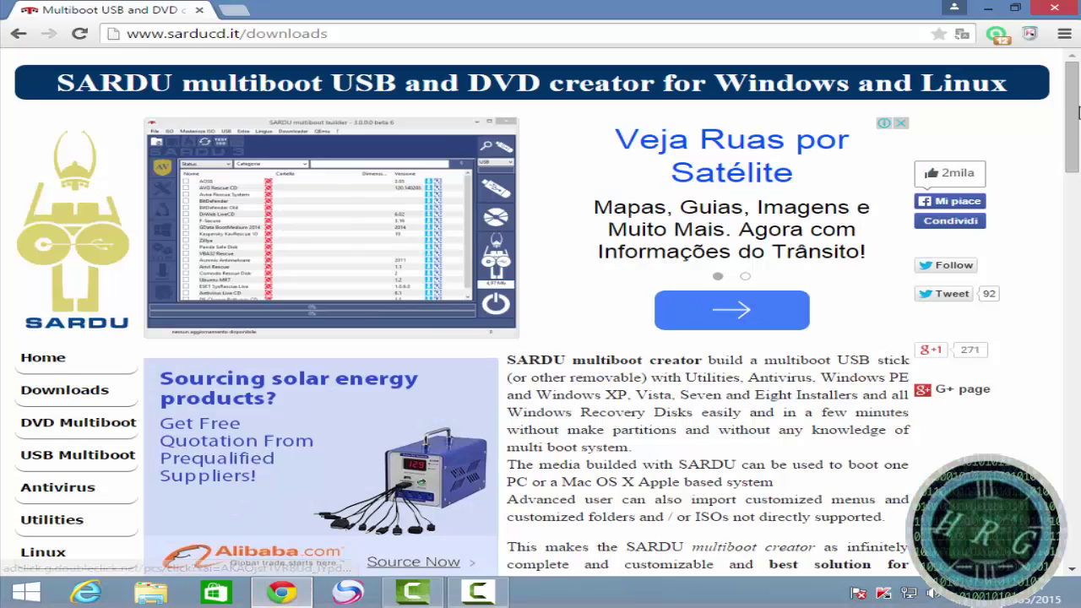
left_click_drag(1071, 118, 1071, 185)
scroll(1078, 532, "down", 5)
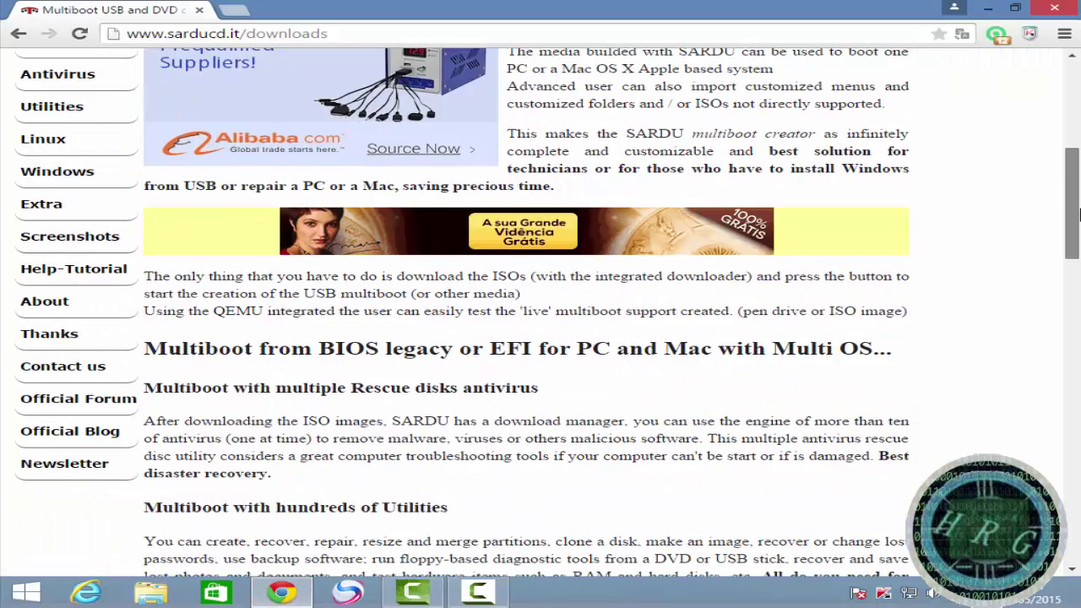
scroll(1078, 532, "down", 10)
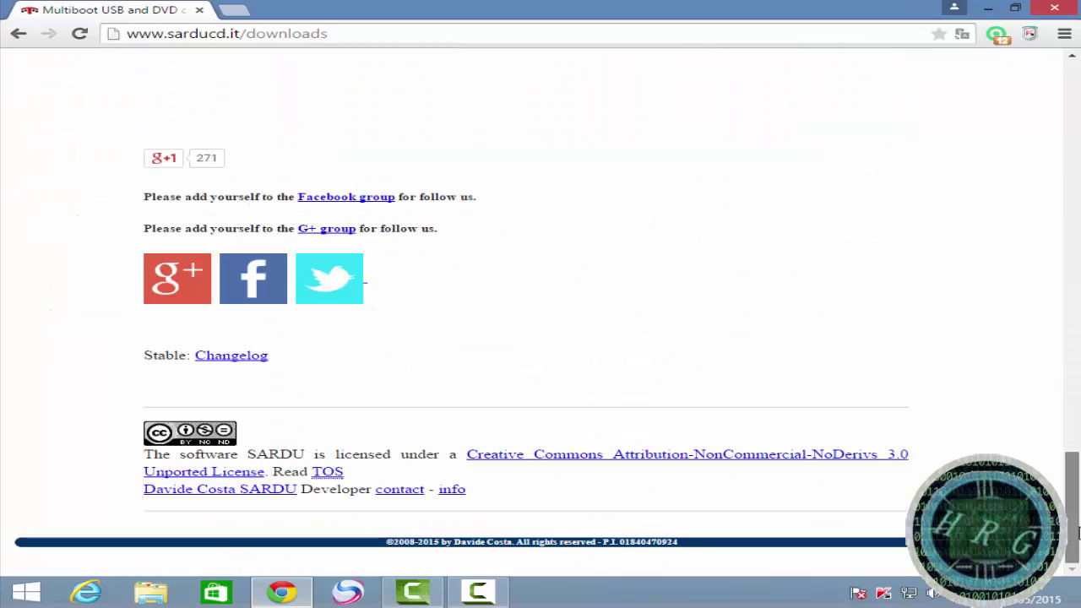
left_click_drag(1078, 469, 1075, 326)
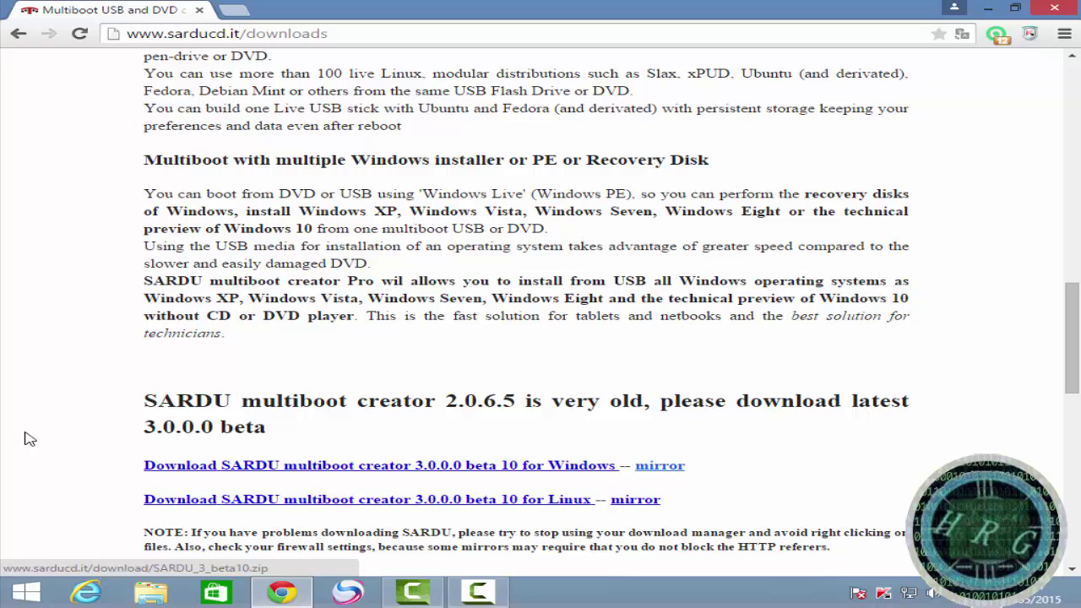
left_click(671, 471)
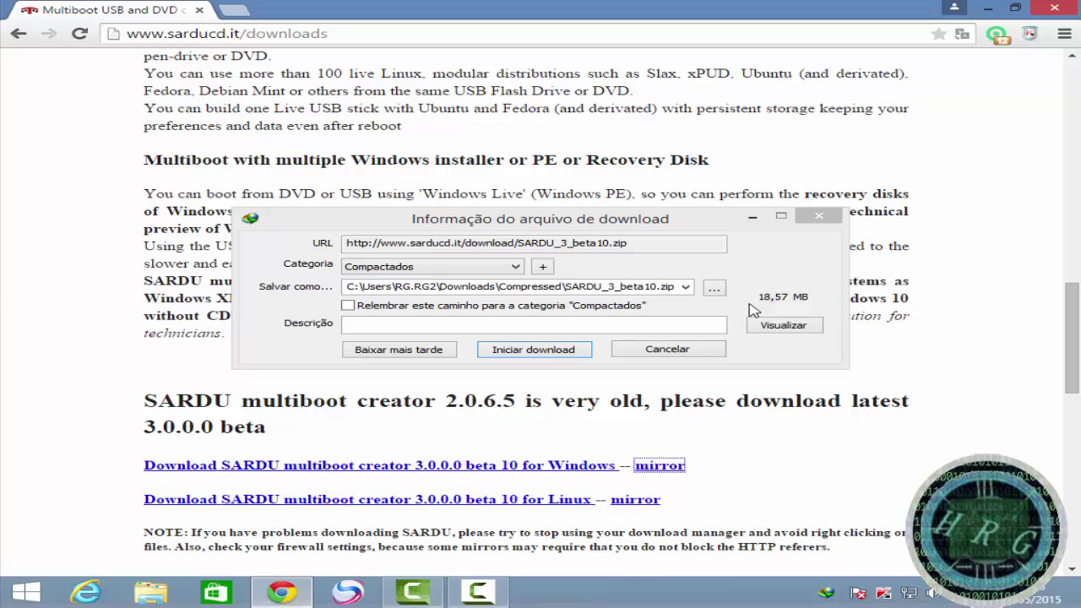
- Minimize the browser and dismiss the SARDU_3_beta10.zip download dialog
left_click(990, 11)
left_click_drag(899, 95, 789, 283)
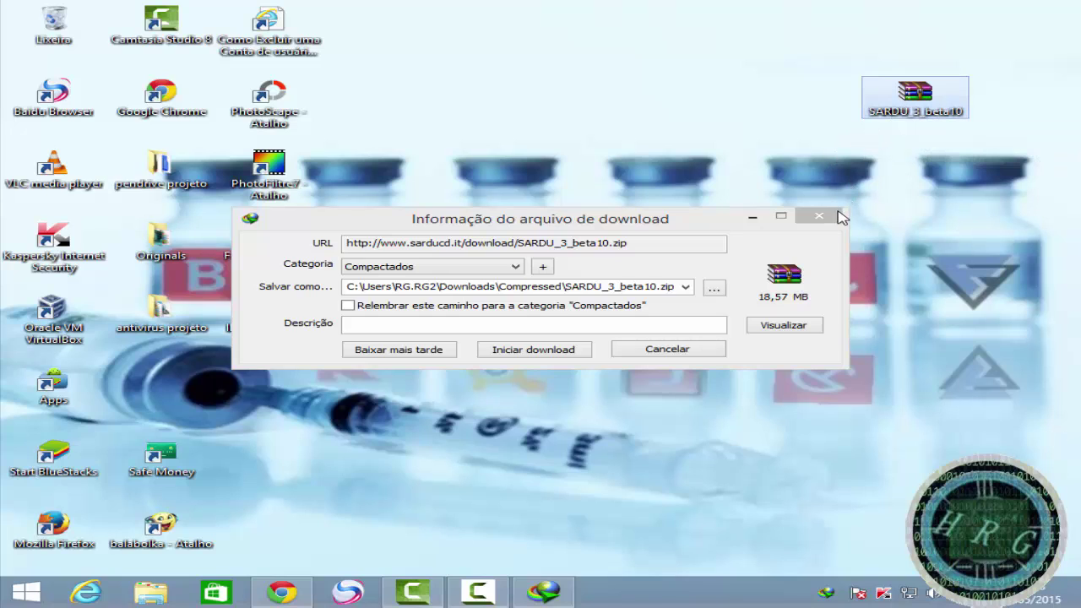
left_click(840, 217)
- Extract the SARDU_3_beta10 archive onto the desktop, then open the extracted sardu_3 folder
left_click_drag(898, 115, 599, 184)
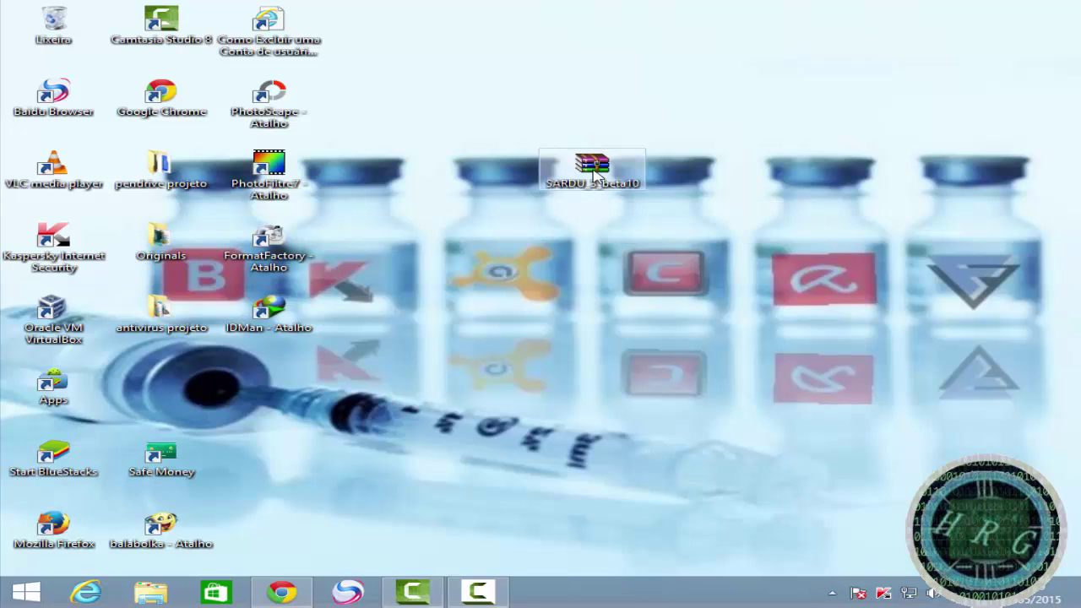
right_click(596, 175)
left_click(614, 235)
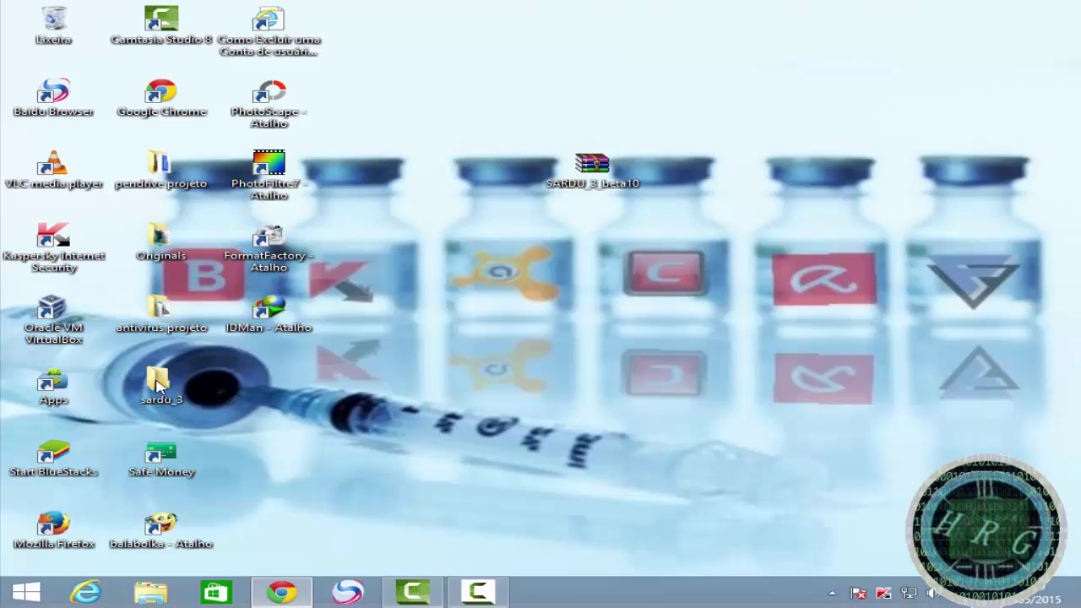
left_click_drag(158, 384, 612, 325)
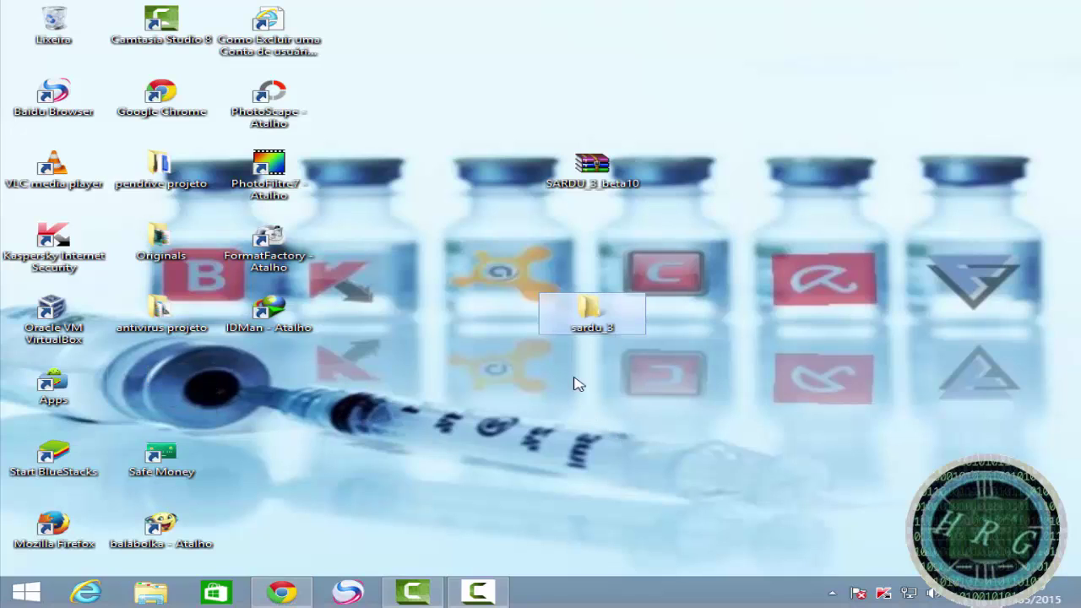
double_click(591, 313)
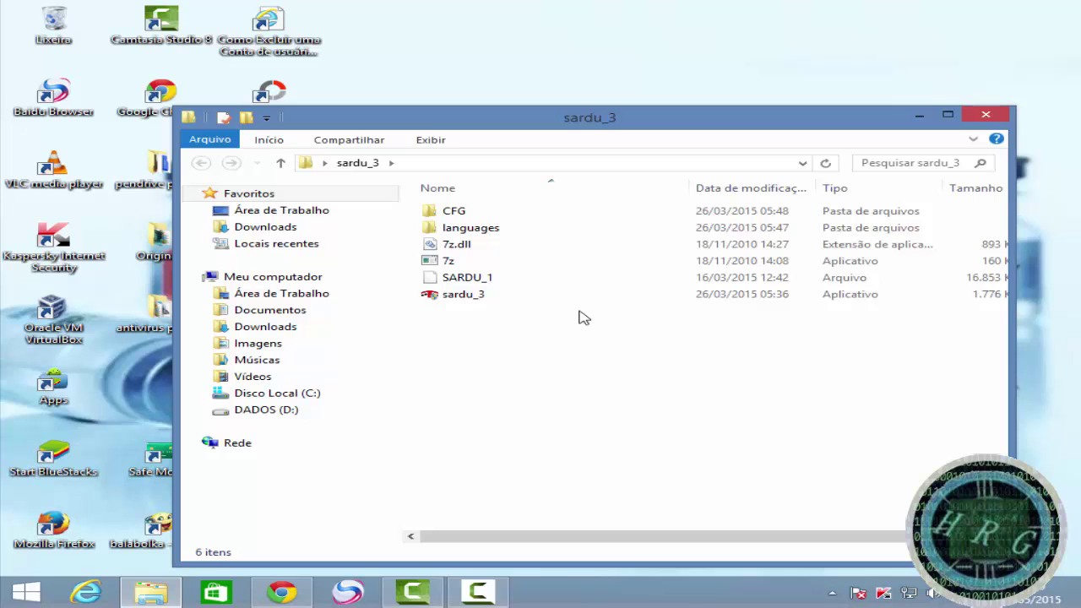
- Run the sardu_3 application as administrator and move its window fully into view
left_click(480, 300)
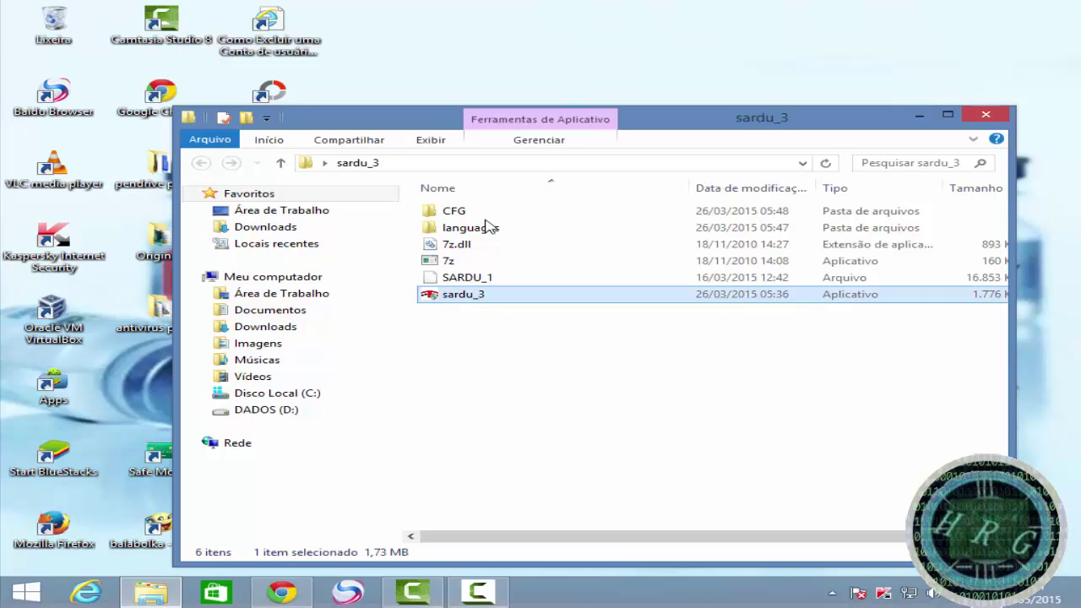
right_click(439, 294)
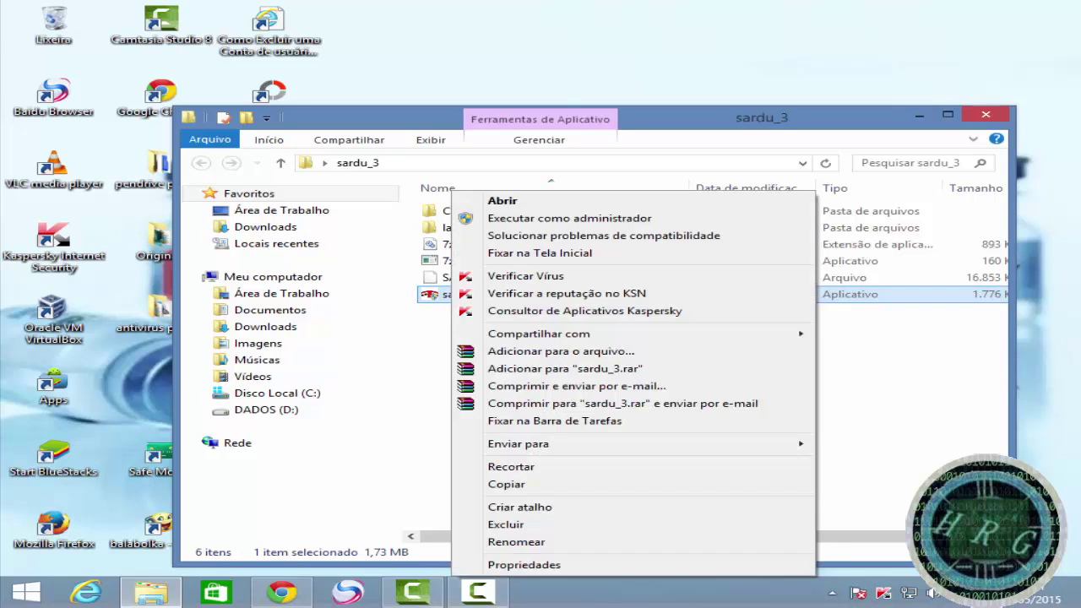
left_click(494, 214)
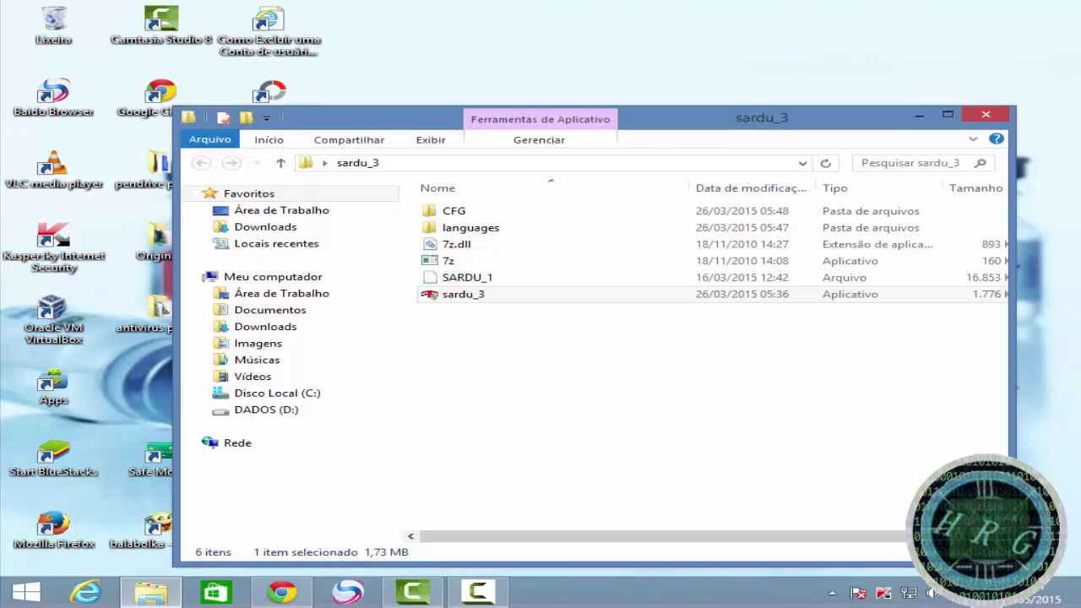
left_click(555, 509)
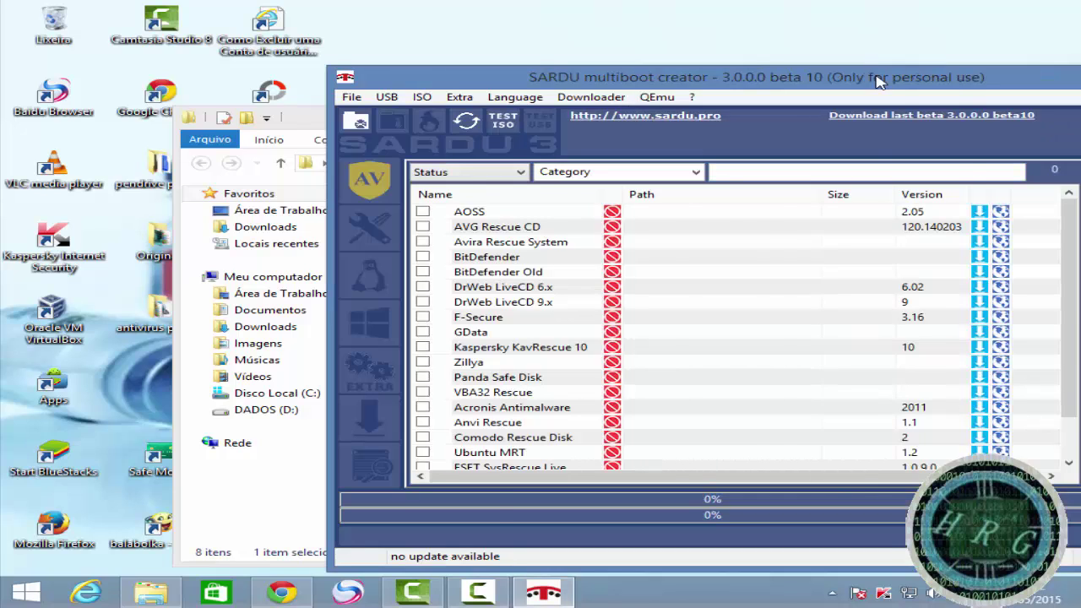
left_click_drag(878, 81, 648, 80)
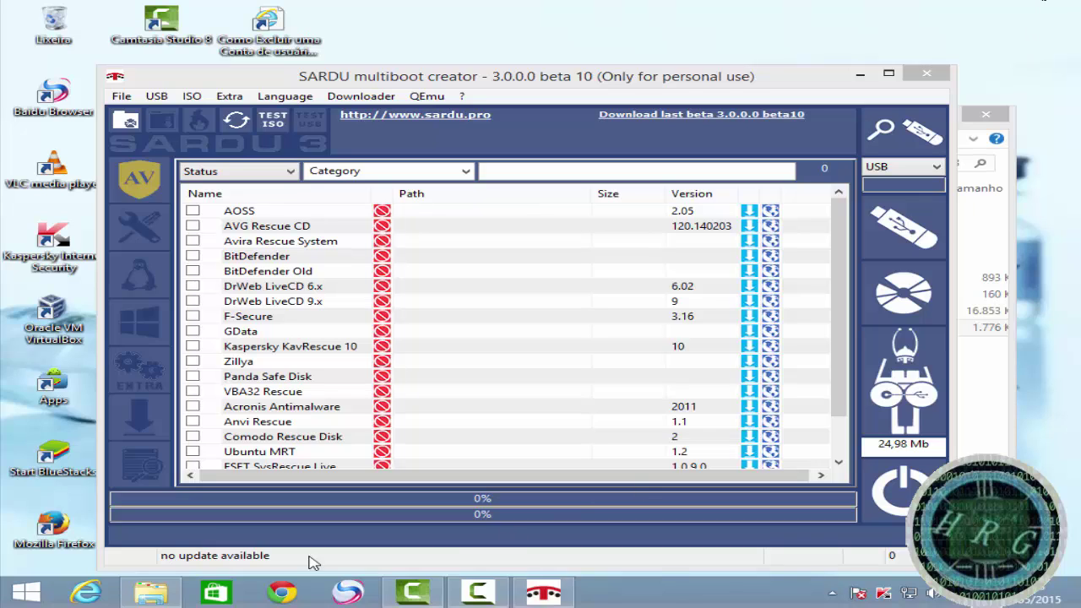
- Switch to File Explorer, open the DADOS (D:) drive and maximize the window
left_click(152, 591)
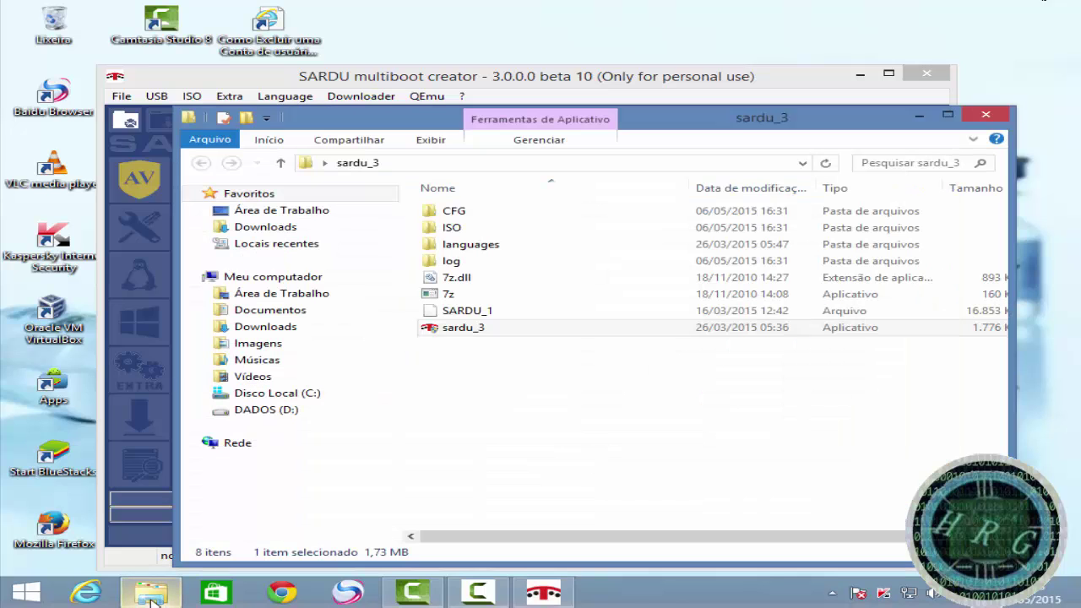
left_click(266, 410)
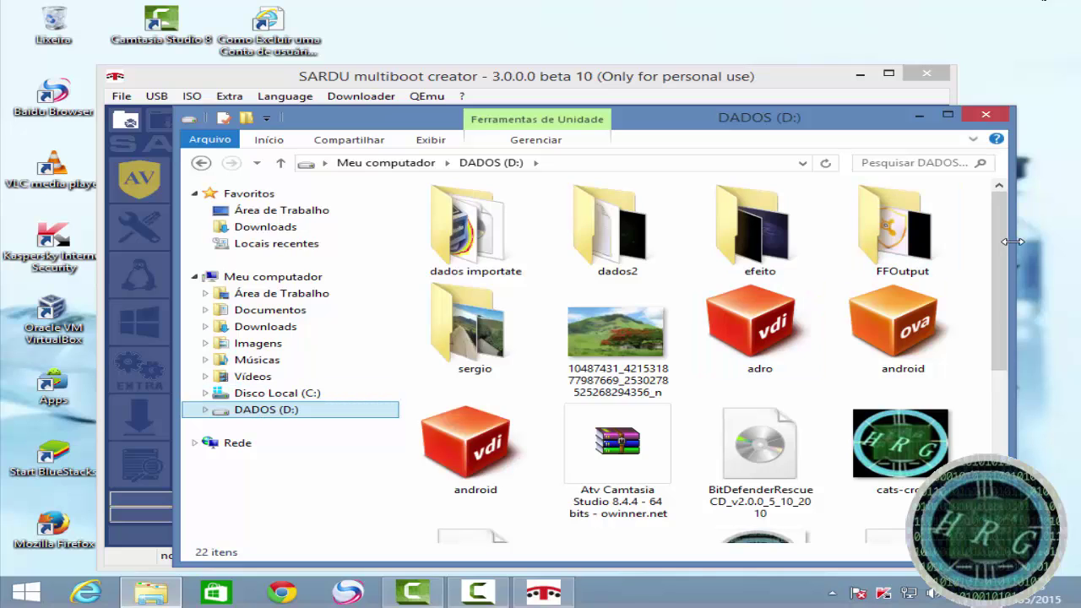
scroll(971, 253, "down", 2)
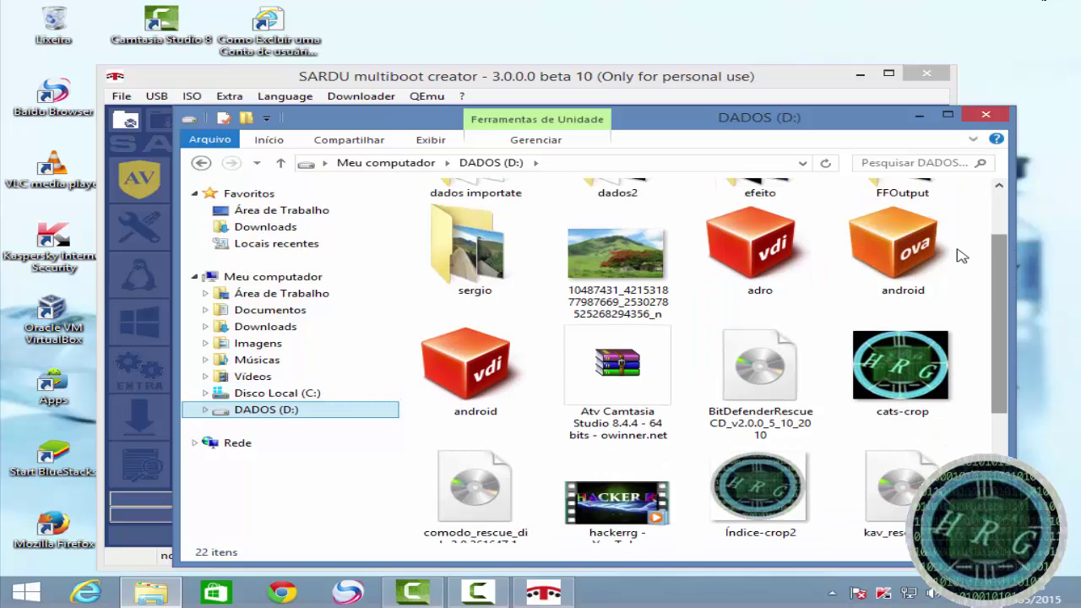
left_click(946, 116)
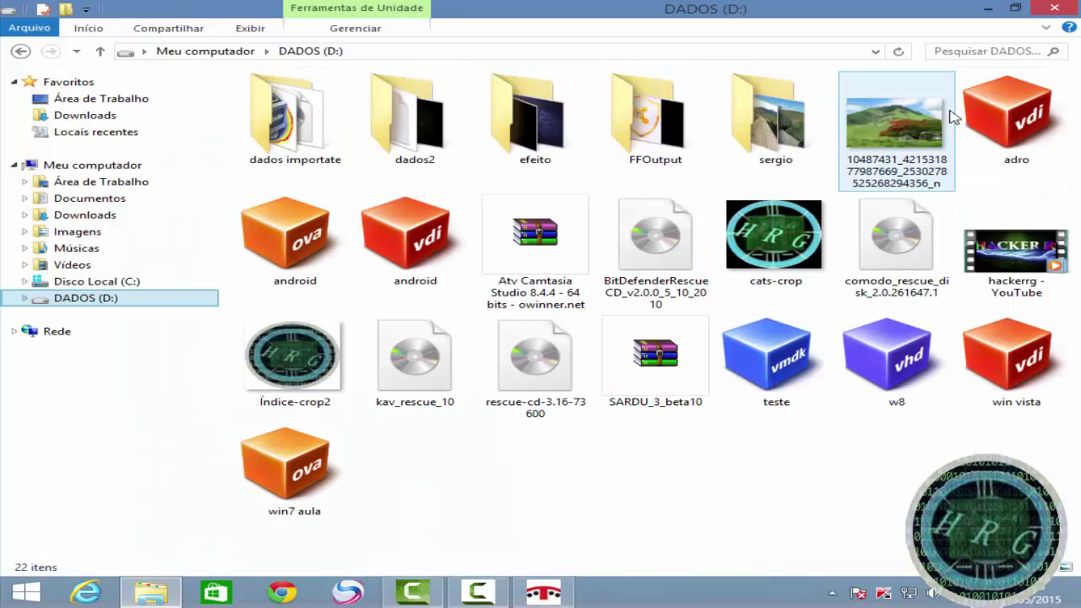
- Create a new folder named antivirus on the DADOS (D:) drive
right_click(558, 474)
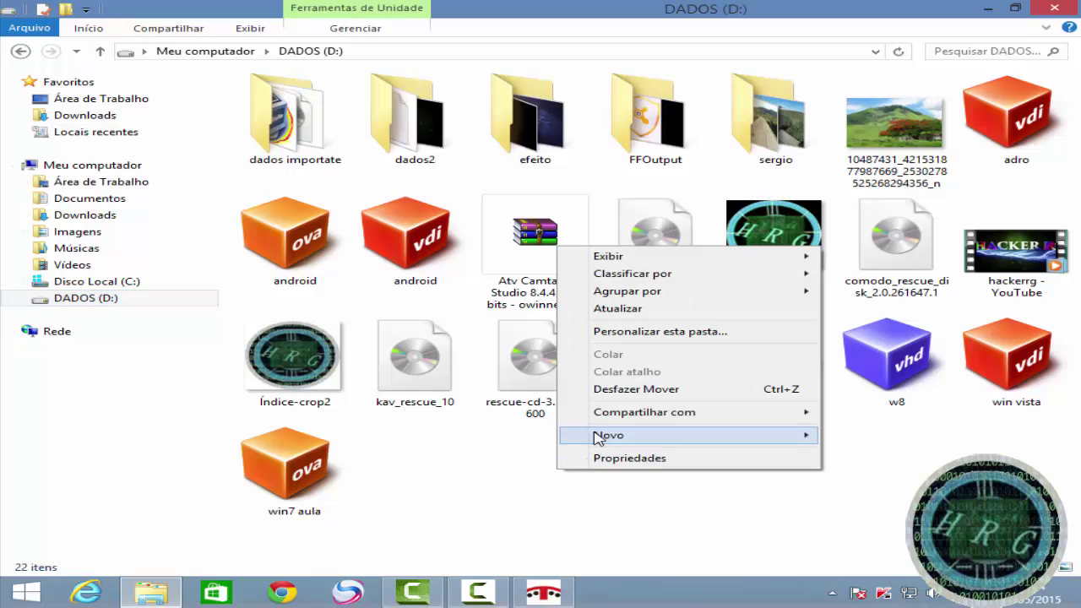
mouse_move(767, 434)
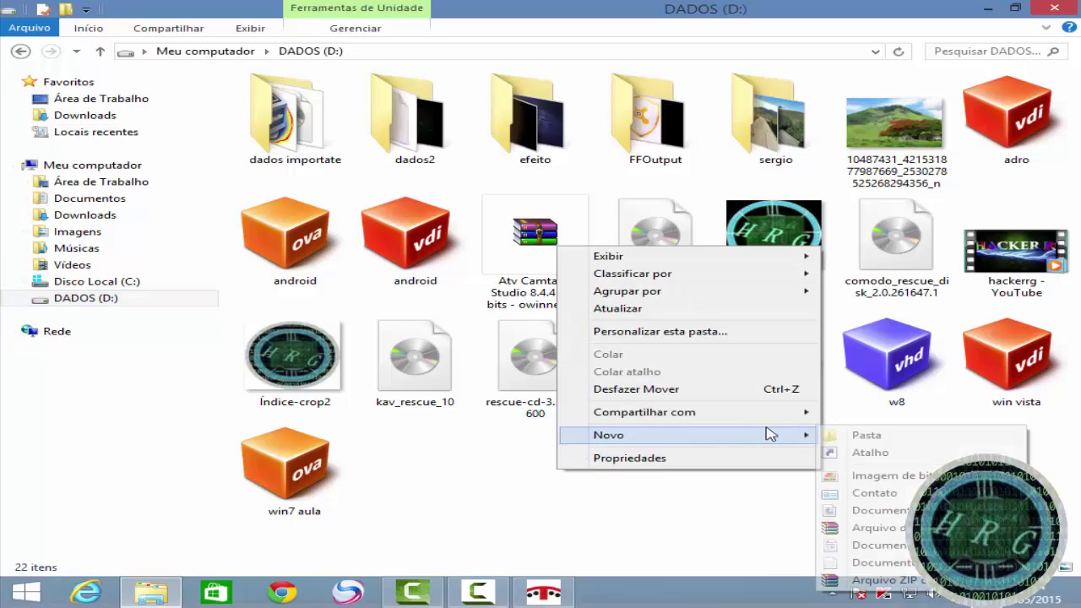
left_click(856, 435)
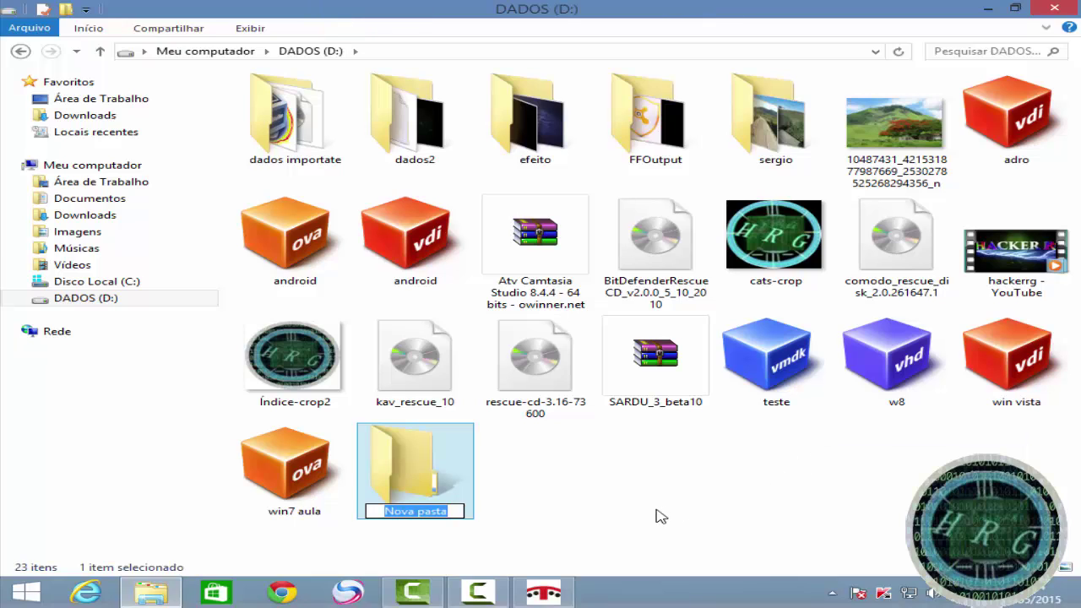
type("an")
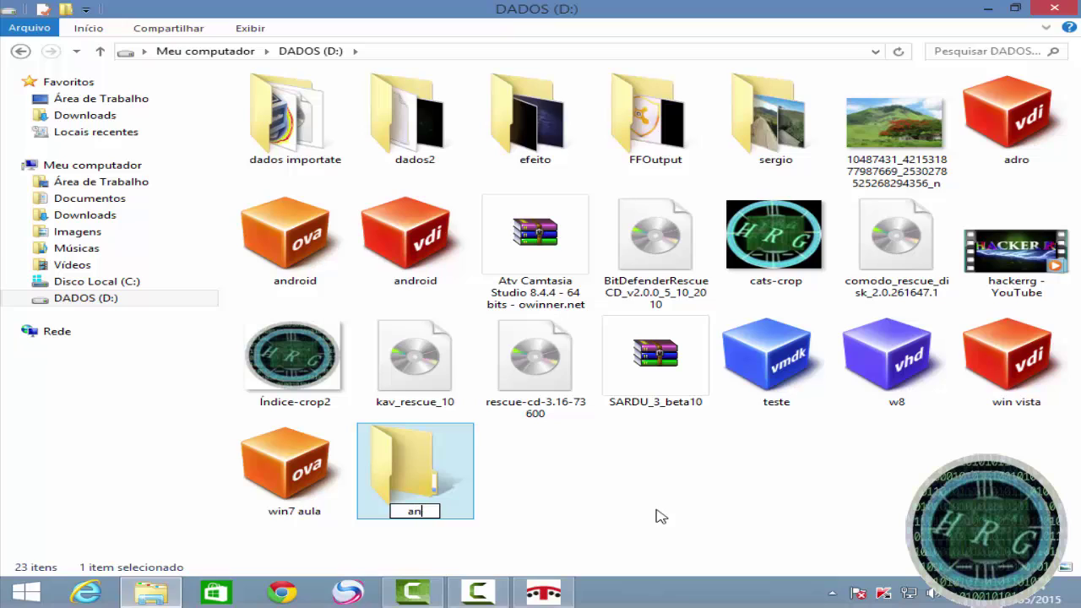
type("tivirus")
left_click(658, 519)
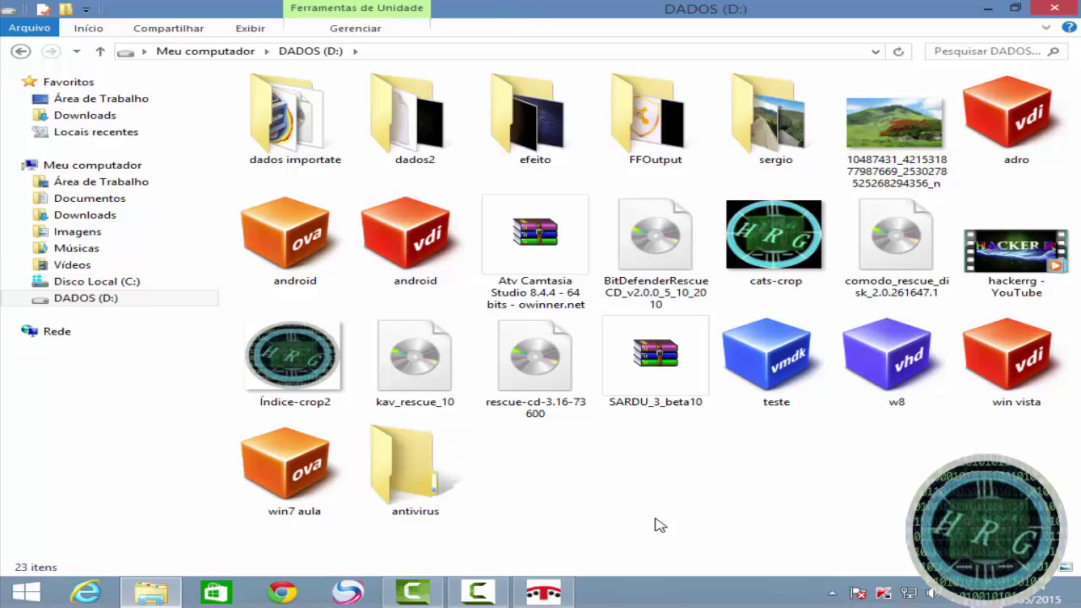
- Move the BitDefender, Comodo, kav_rescue_10 and rescue-cd-3.16-73600 disc images into the antivirus folder and close File Explorer
left_click(655, 247)
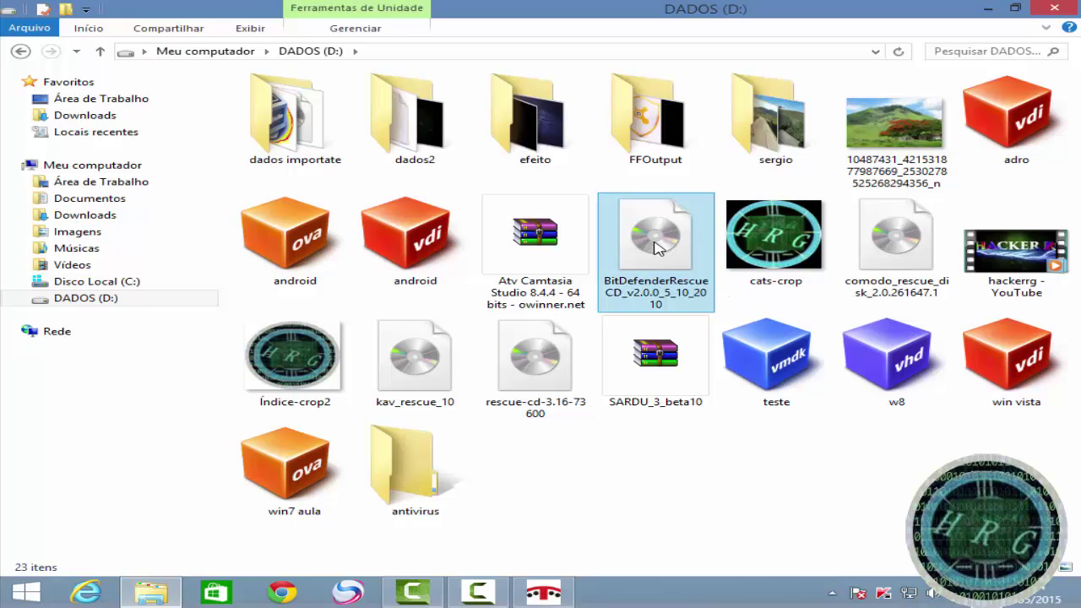
left_click(434, 371, "ctrl")
left_click(544, 378, "ctrl")
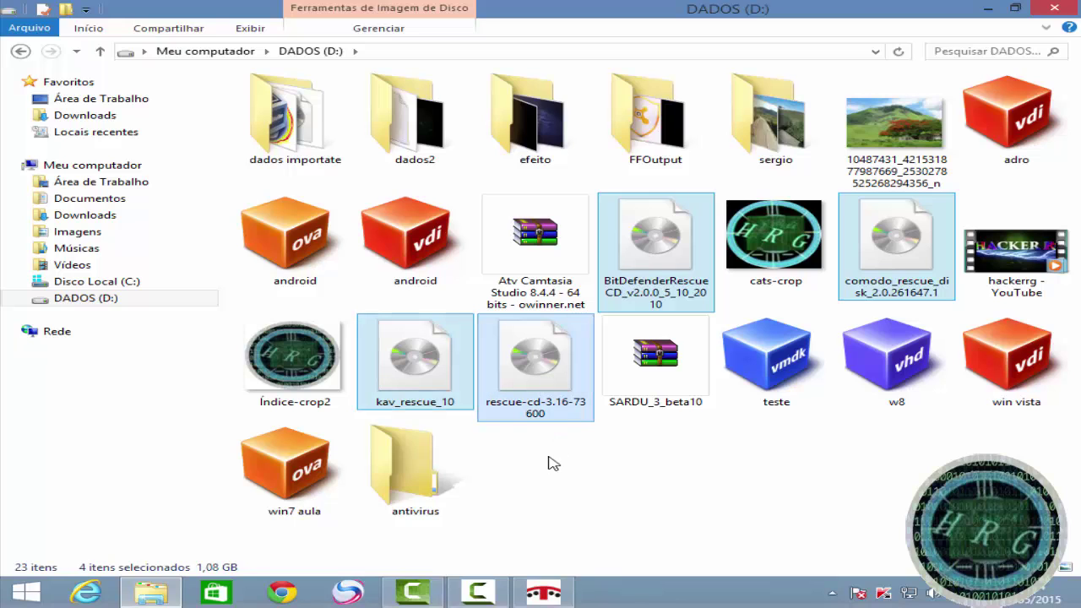
left_click_drag(544, 379, 420, 490)
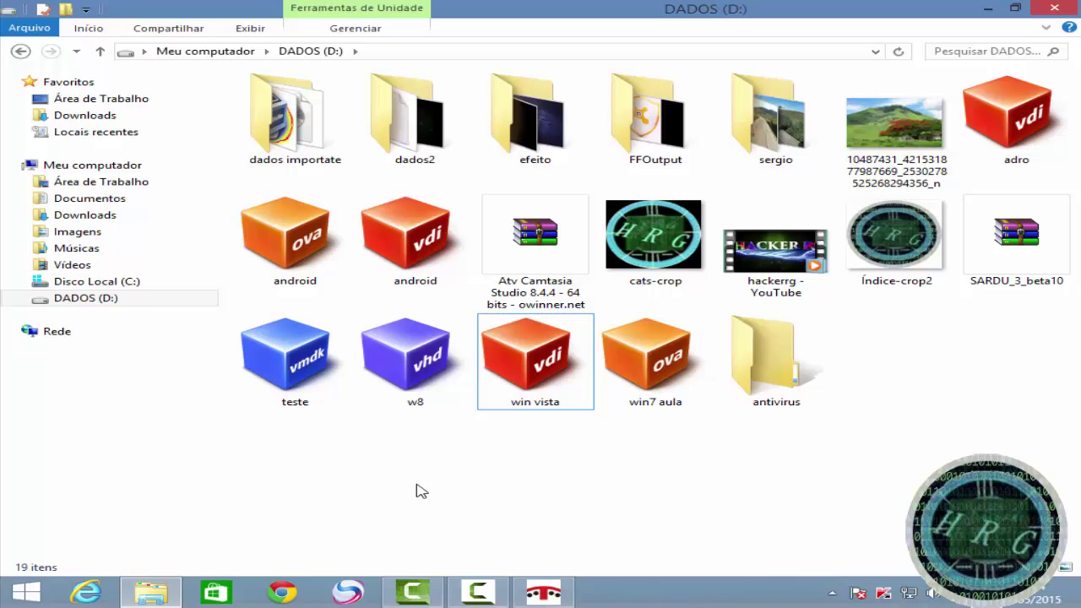
mouse_move(774, 361)
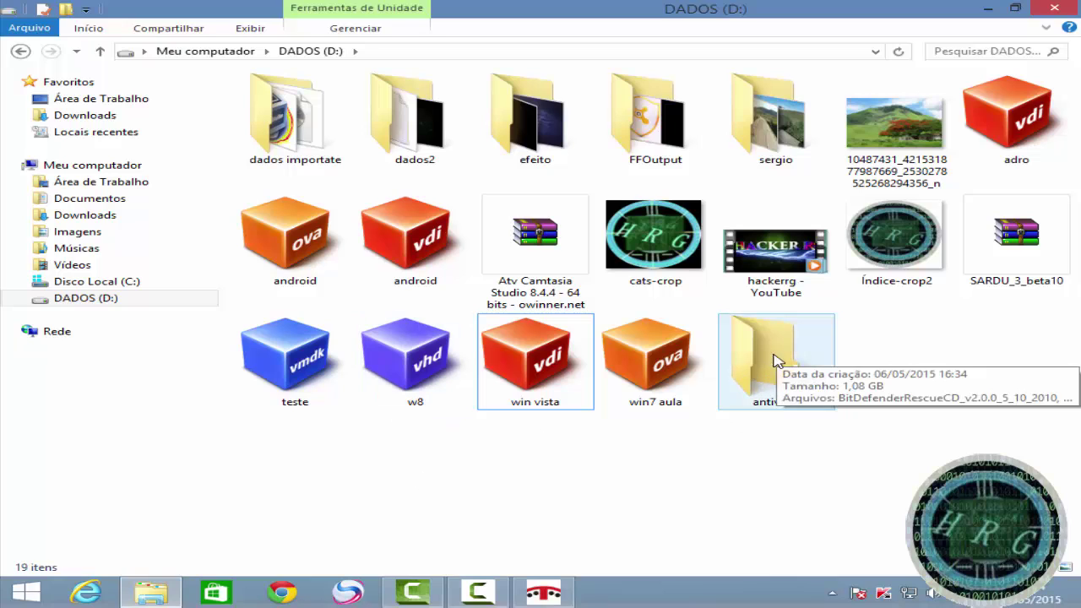
left_click(1049, 8)
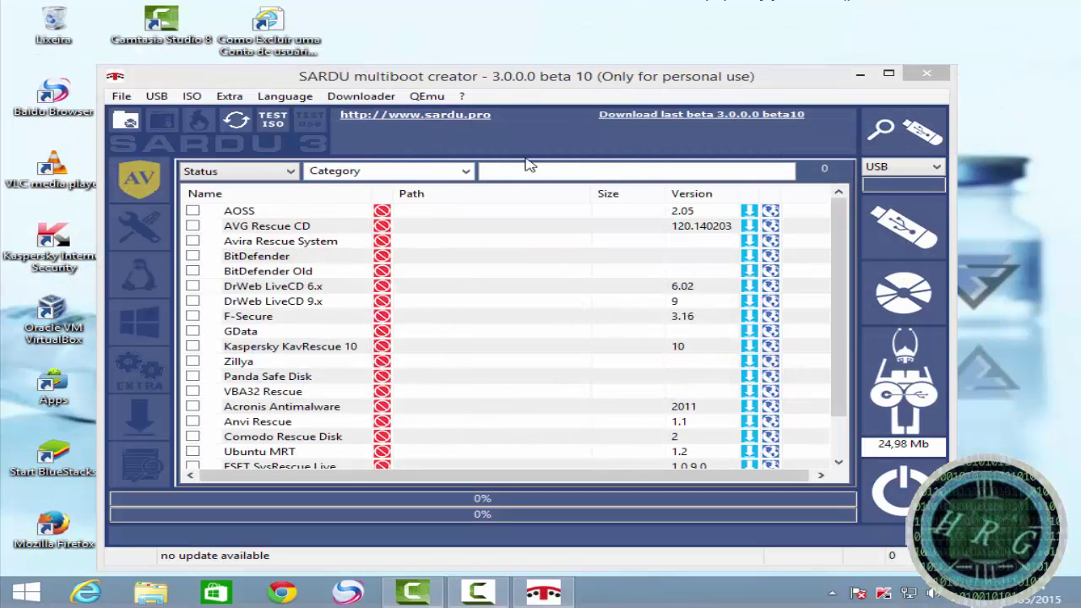
- Maximize the SARDU window and browse to the antivirus folder on DADOS (D:) for the BitDefender entry's ISO file
left_click(888, 73)
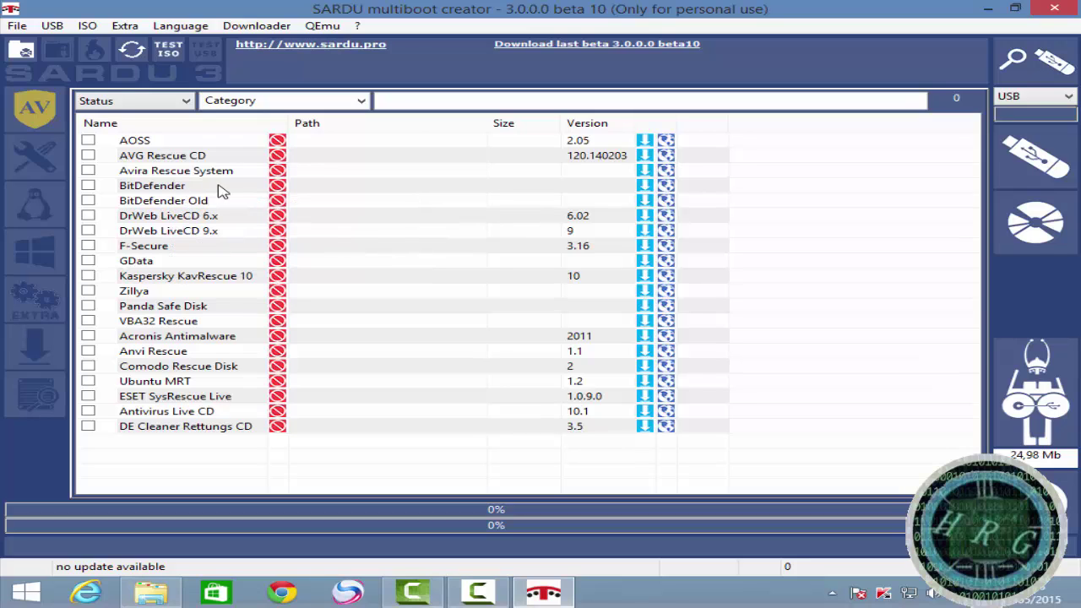
left_click(276, 188)
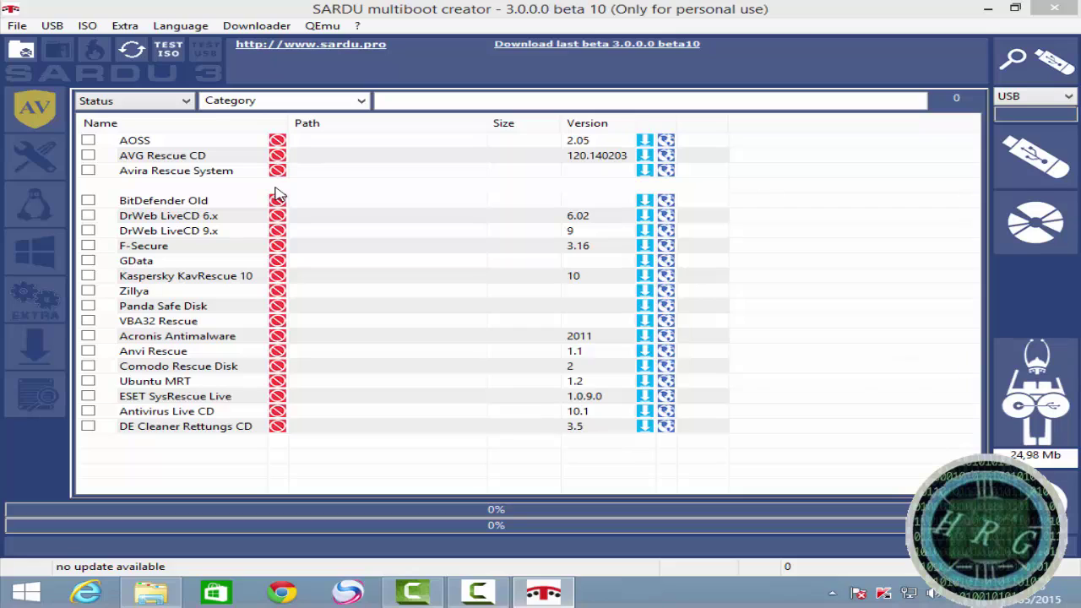
left_click(126, 212)
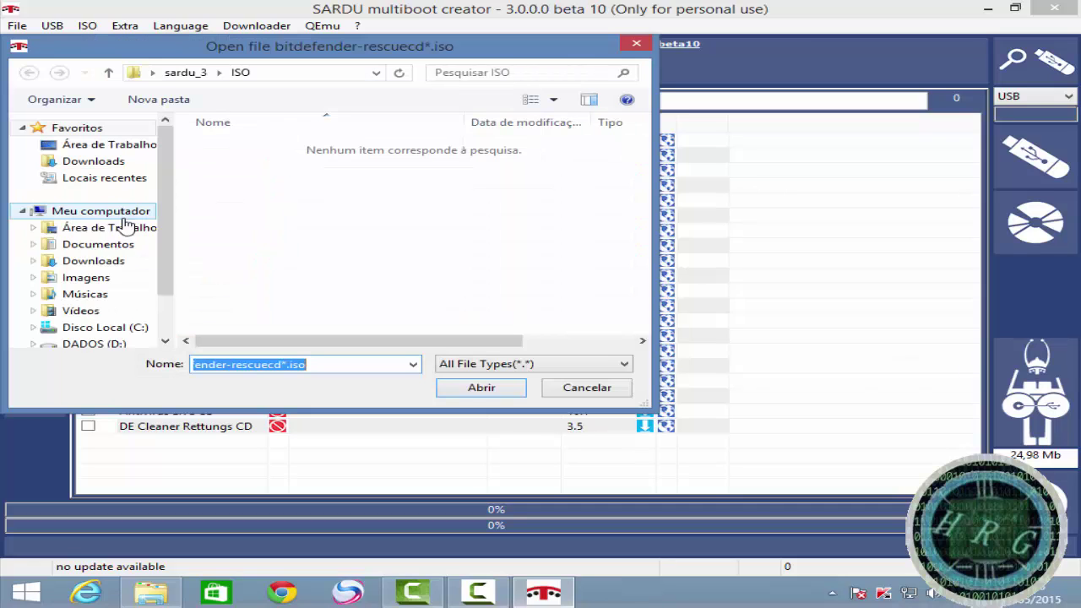
left_click(112, 346)
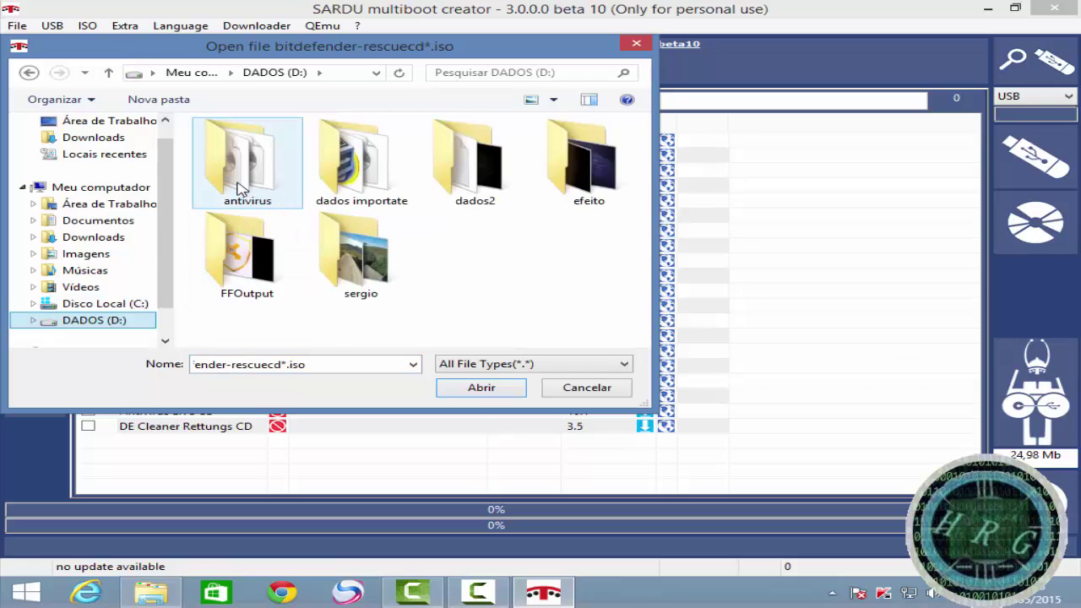
double_click(238, 187)
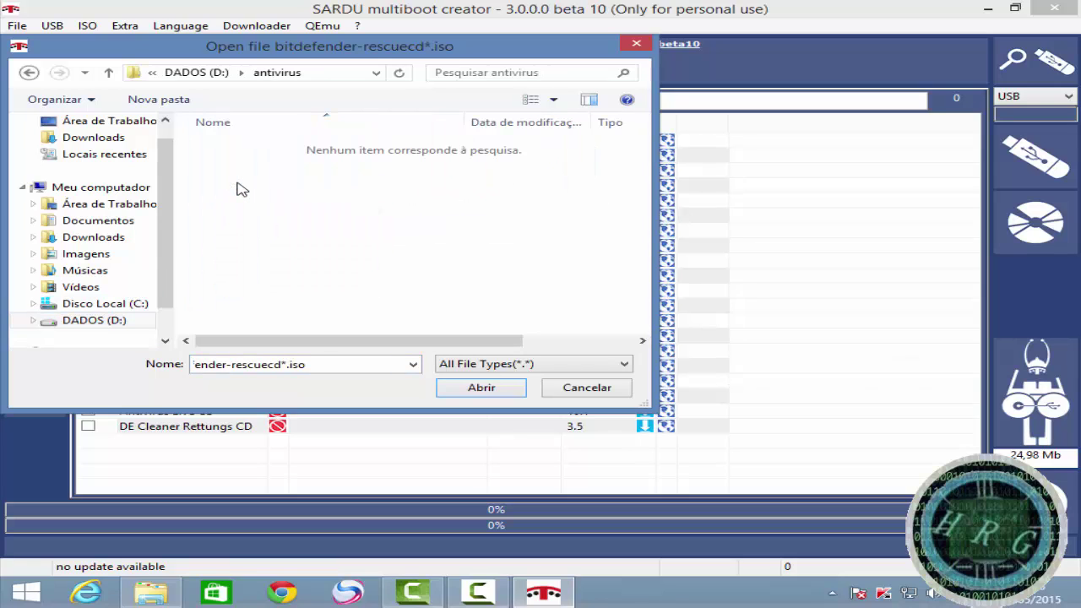
- Copy the expected base file name bitdefender-rescuecd, without the wildcard and extension, from the BitDefender open-file dialog
left_click(197, 365)
left_click(201, 365)
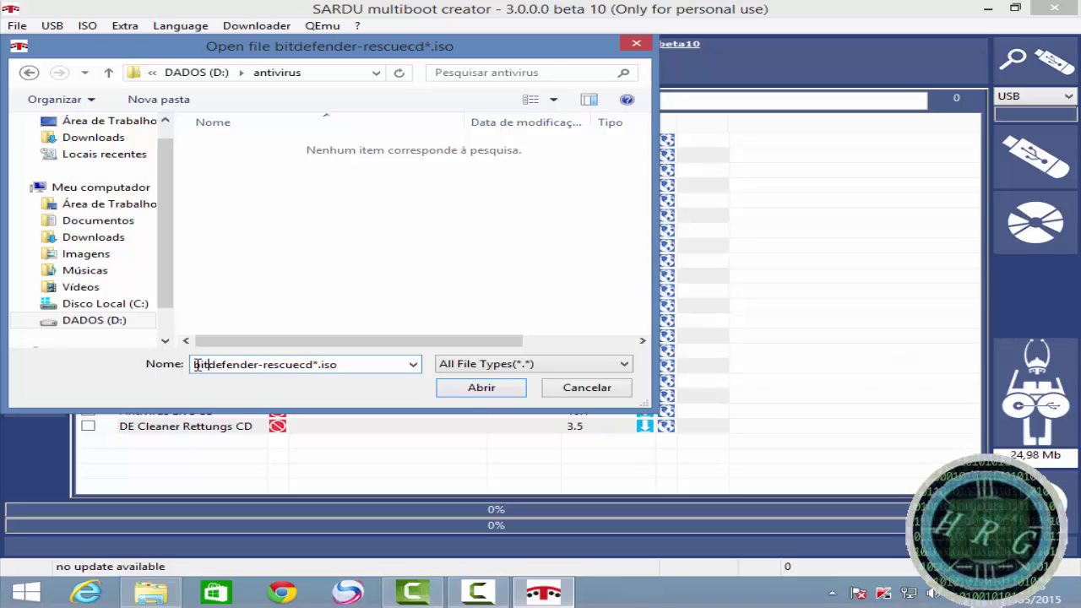
left_click_drag(217, 364, 308, 365)
right_click(297, 368)
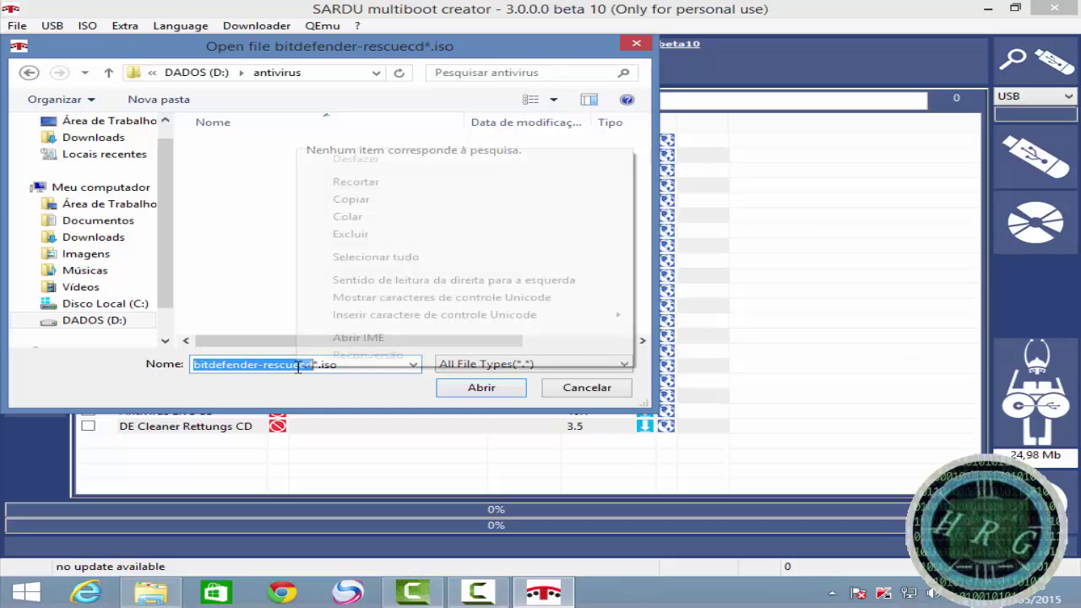
left_click(321, 199)
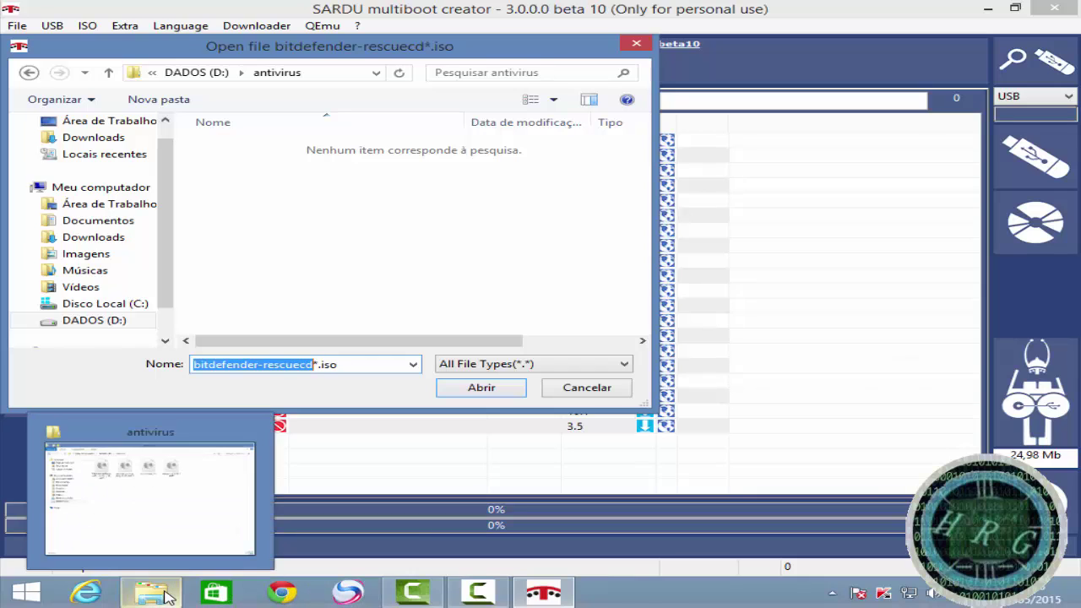
- In File Explorer, rename the BitDefenderRescueCD_v2.0.0_5_10_2010 image with the copied name bitdefender-rescuecd, and load it into SARDU's BitDefender entry
left_click(146, 525)
left_click(294, 174)
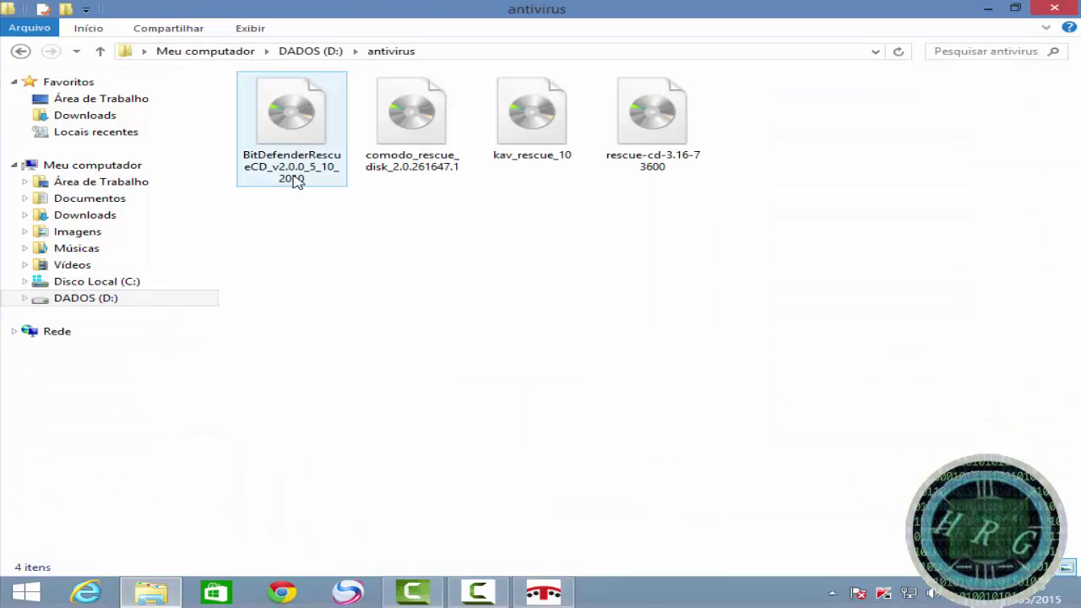
right_click(284, 174)
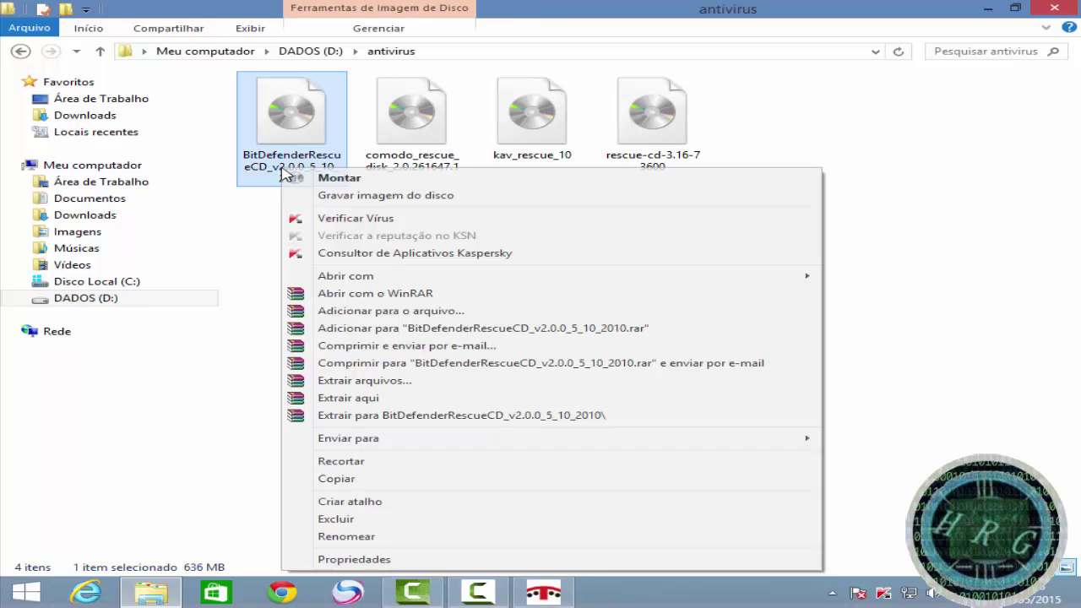
left_click(346, 536)
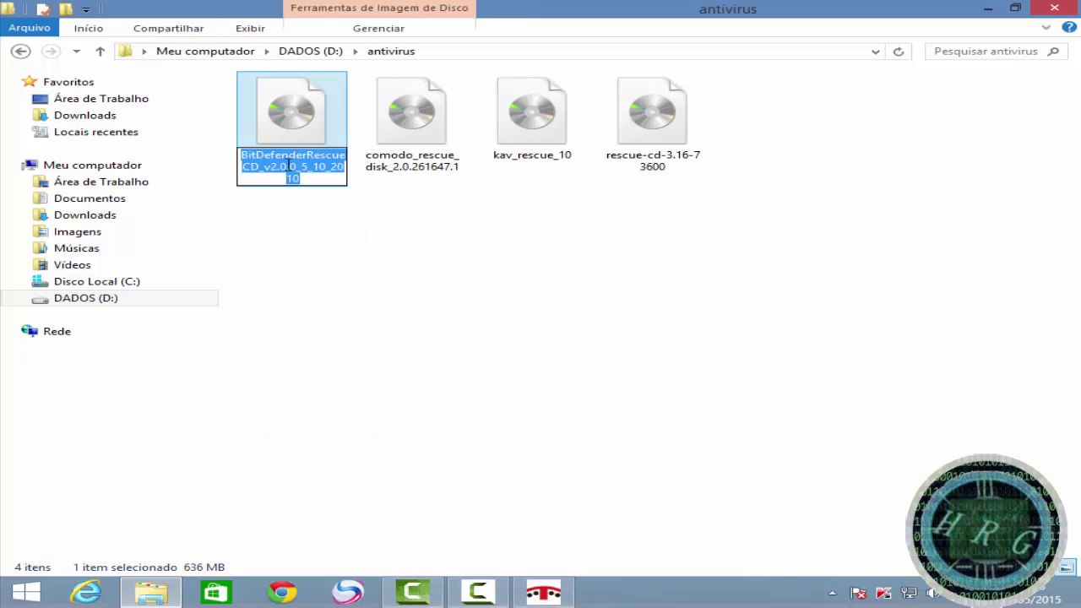
right_click(290, 172)
left_click(306, 233)
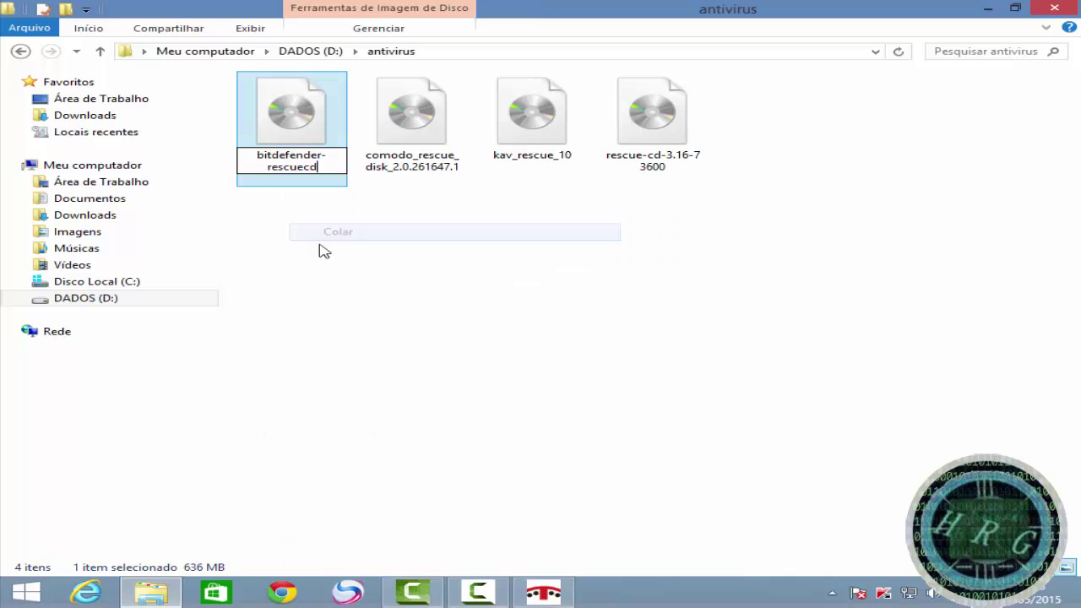
key("Return")
left_click(287, 307)
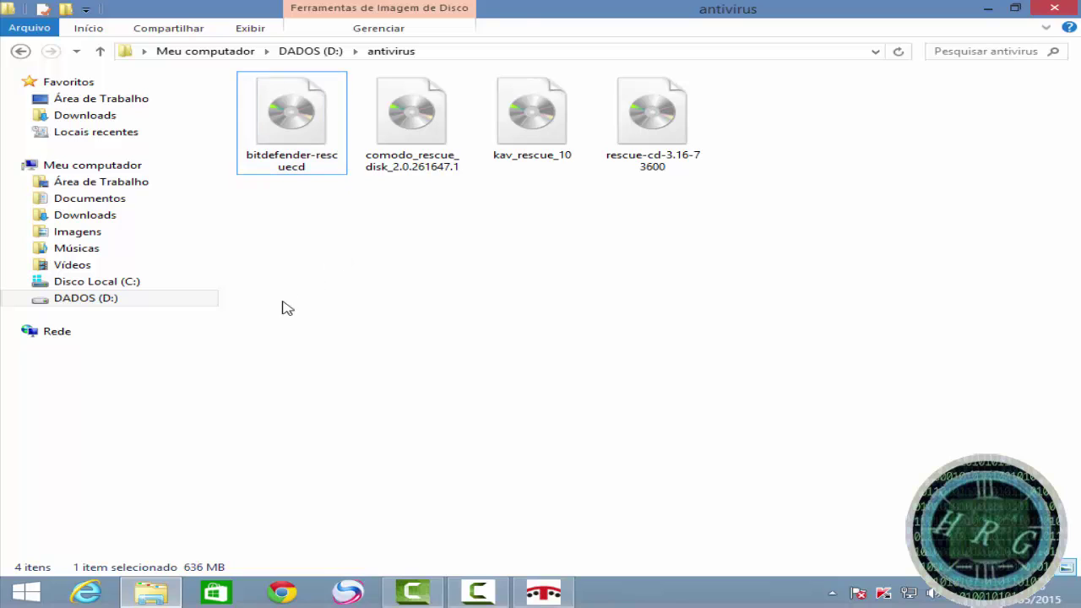
left_click(525, 597)
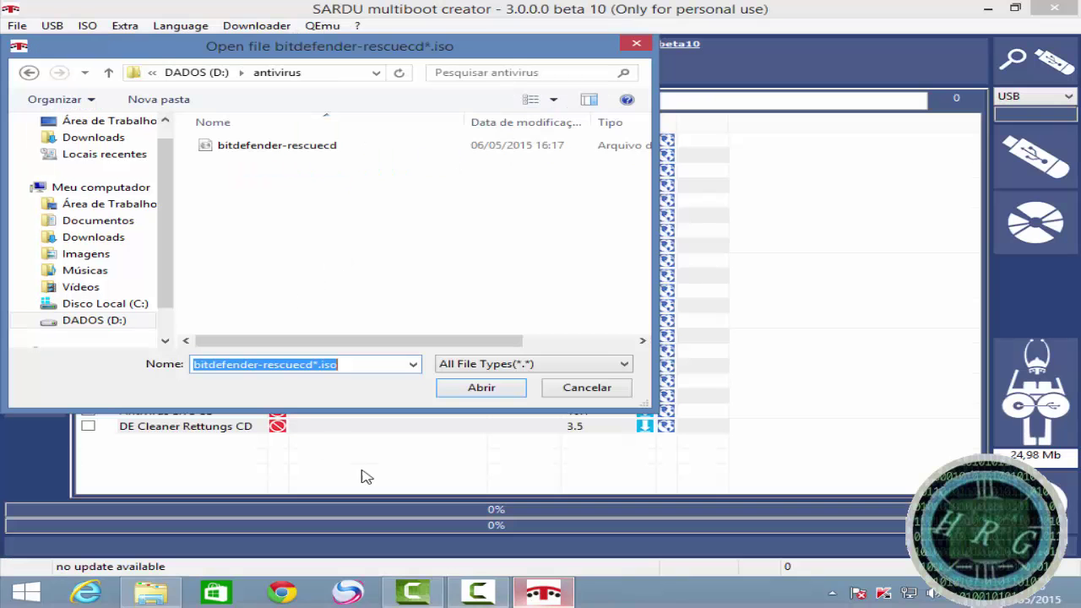
double_click(264, 150)
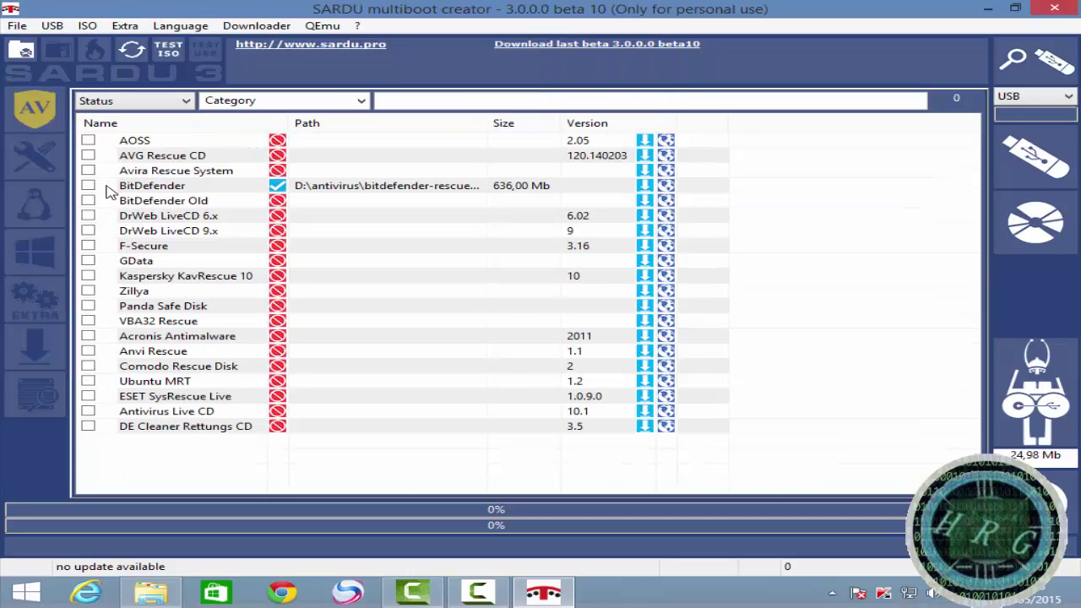
- Load kav_rescue_10 from the antivirus folder on DADOS (D:) into the Kaspersky KavRescue 10 entry
left_click(279, 277)
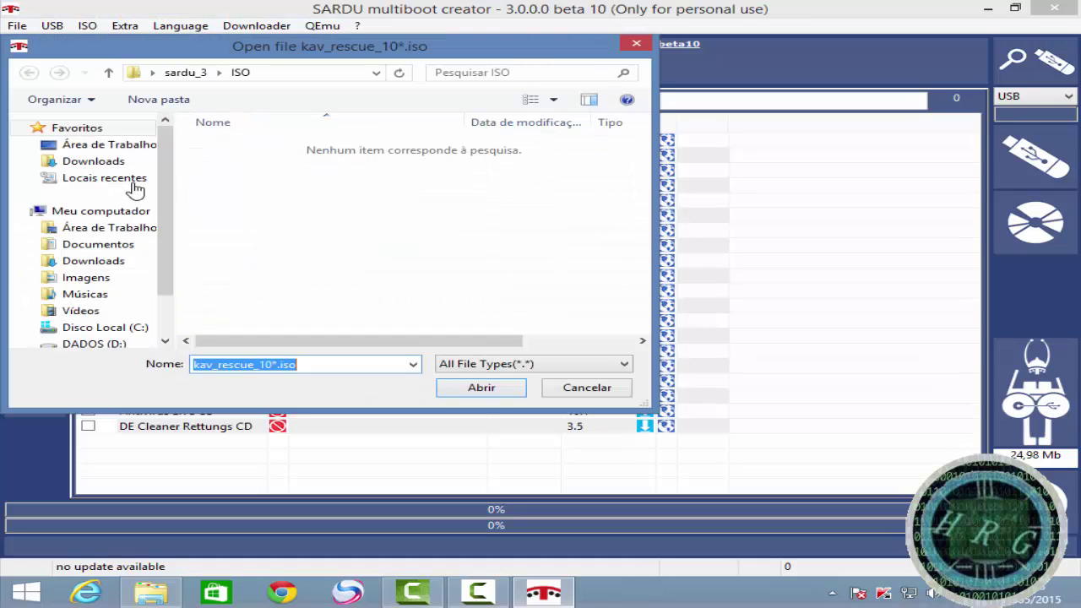
left_click(119, 345)
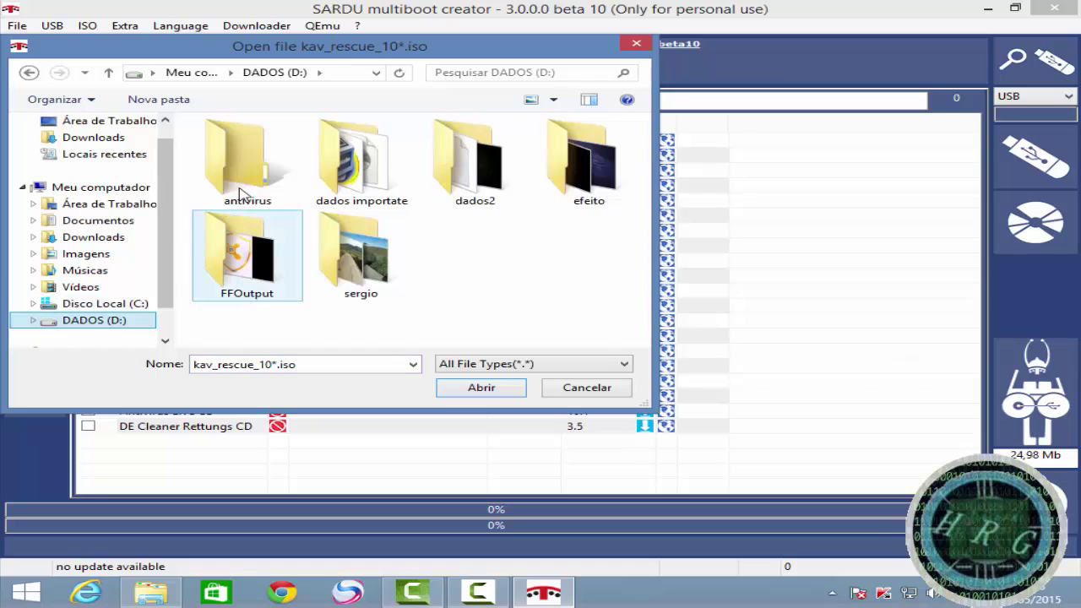
double_click(249, 169)
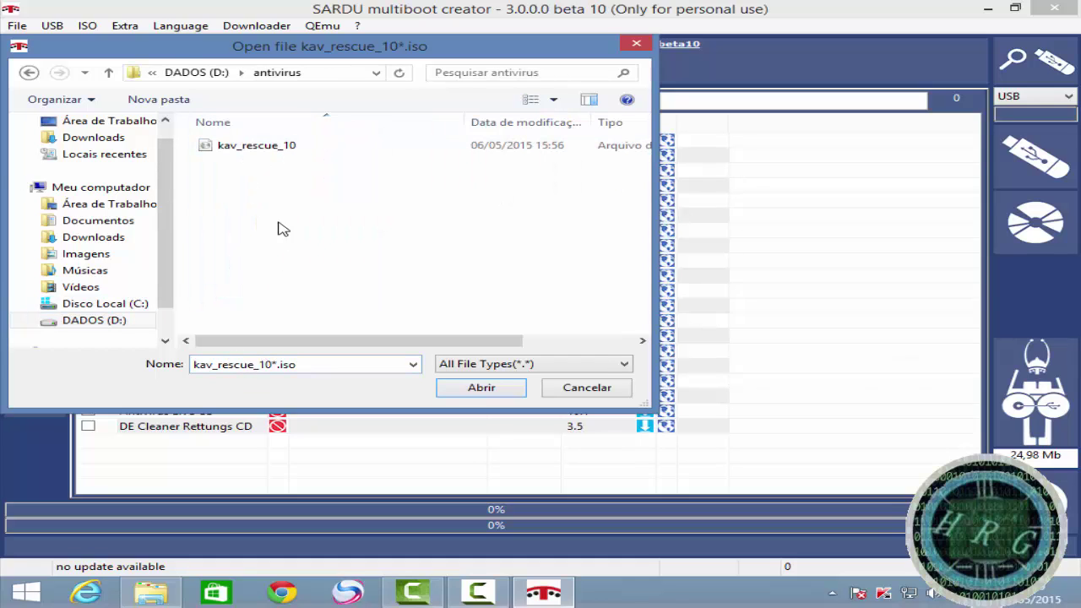
double_click(262, 152)
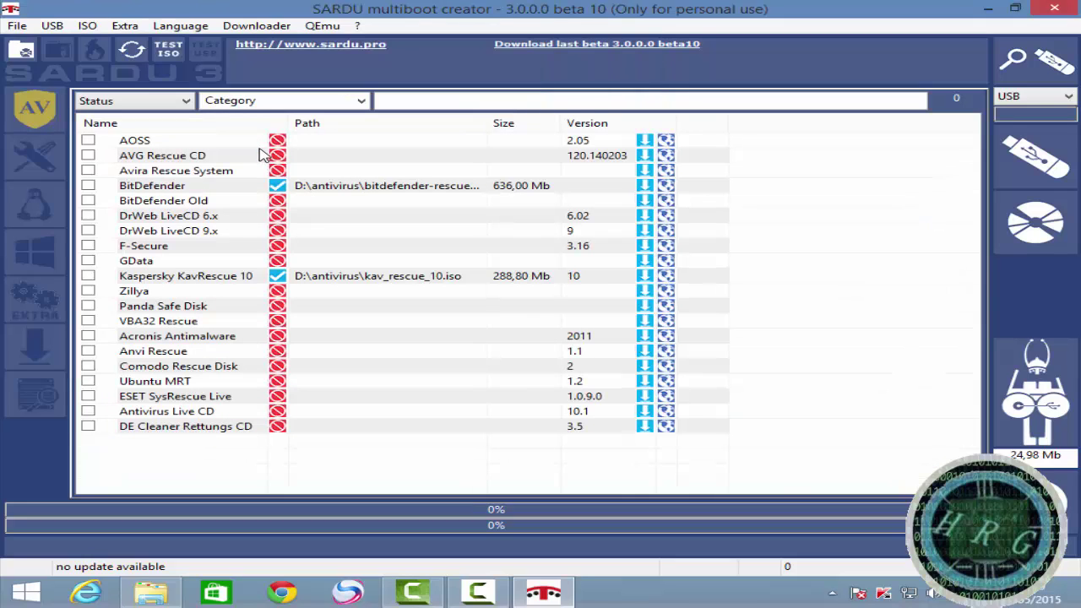
- Copy the expected base file name comodo_rescue_disk from the Comodo Rescue Disk entry's open-file dialog
left_click(171, 595)
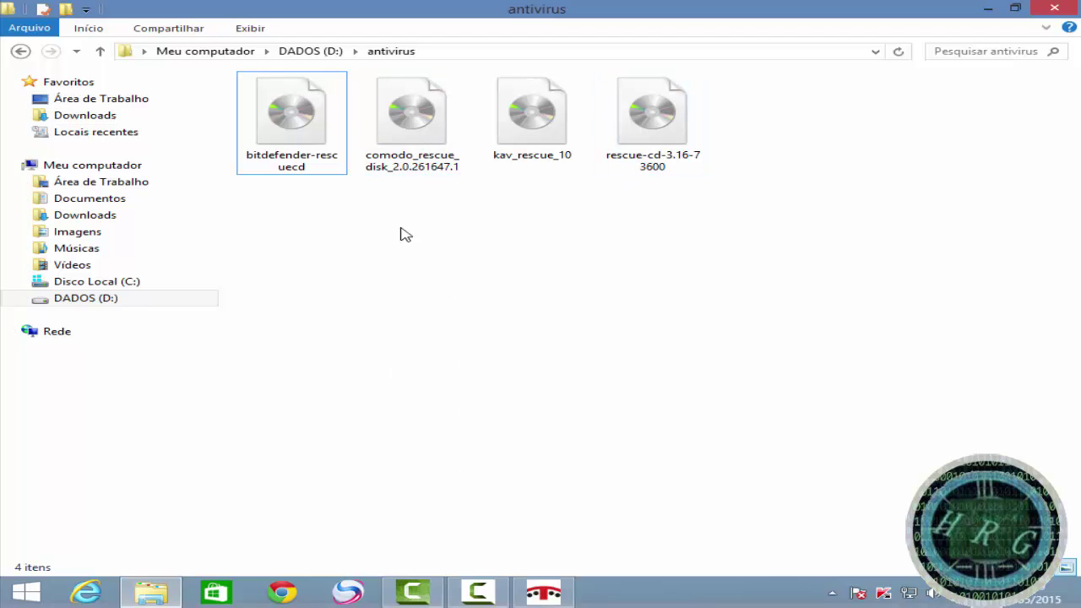
left_click(542, 593)
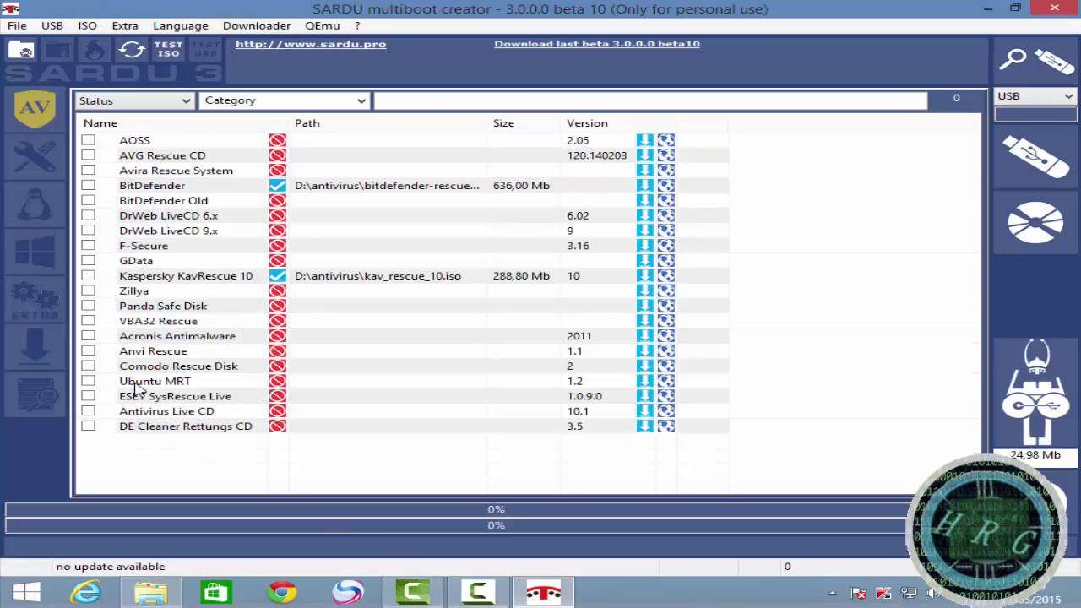
left_click(279, 368)
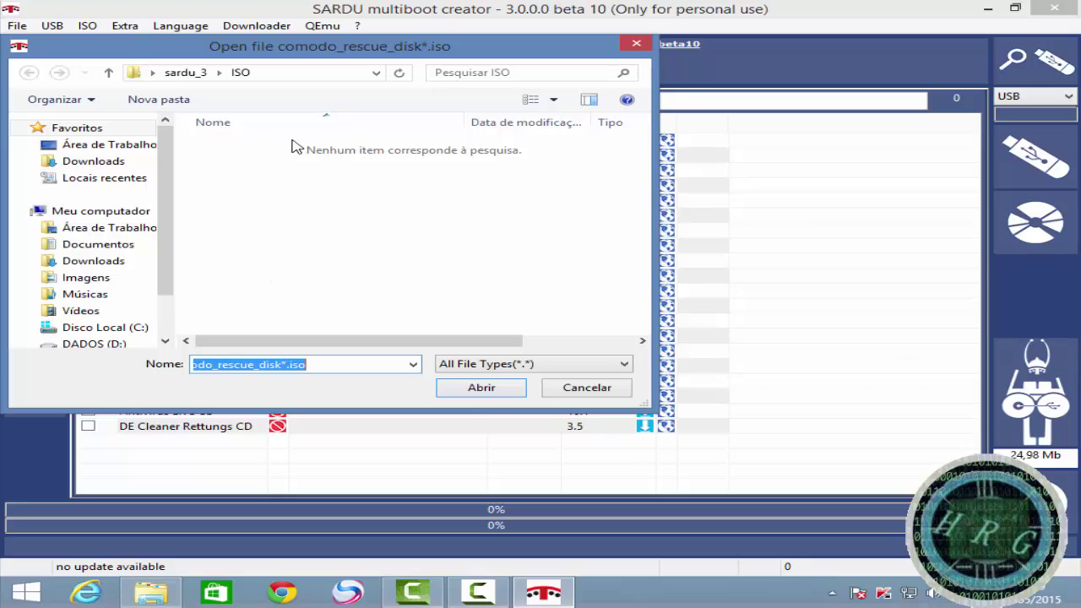
left_click(272, 202)
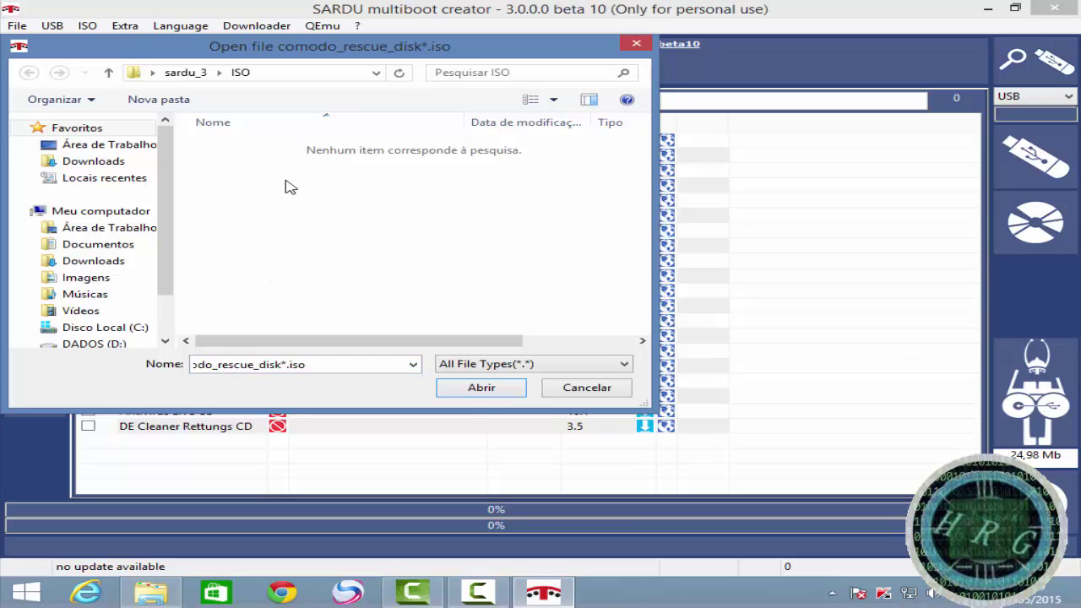
double_click(317, 366)
left_click(194, 365)
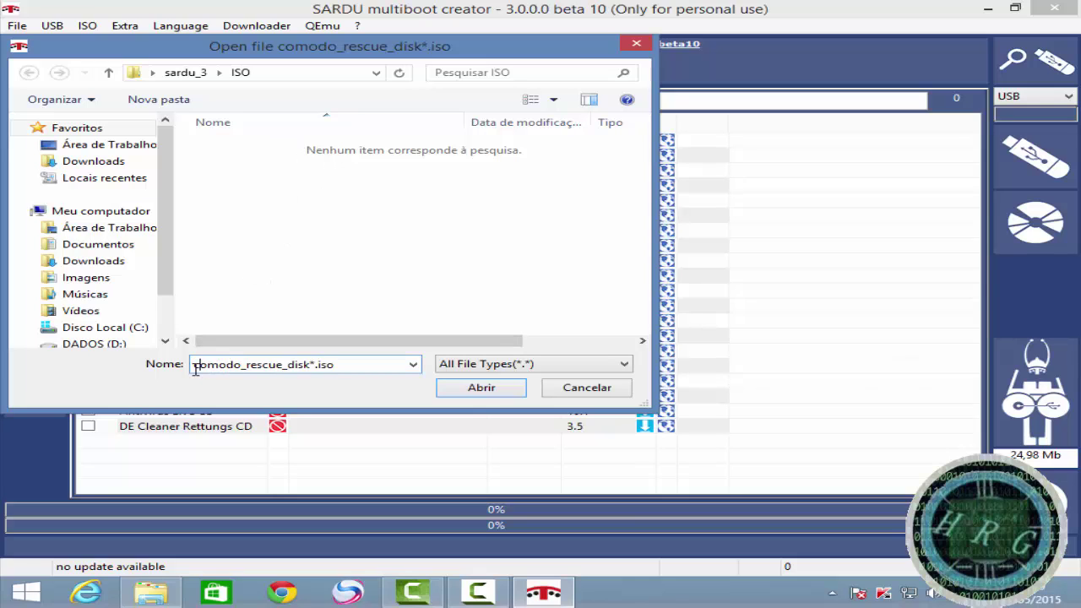
left_click_drag(193, 365, 306, 367)
right_click(306, 367)
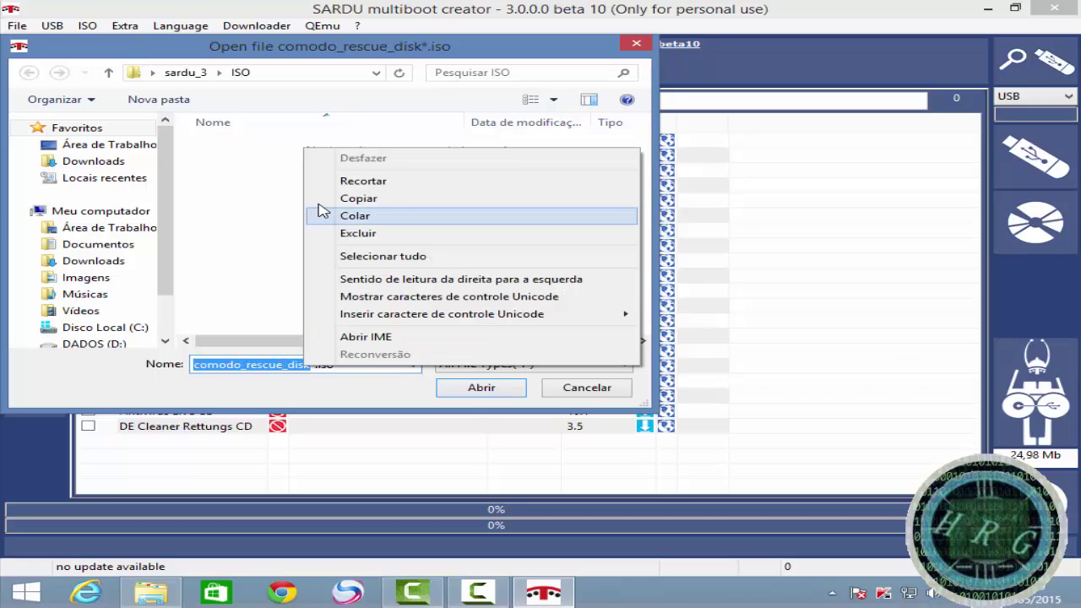
left_click(324, 201)
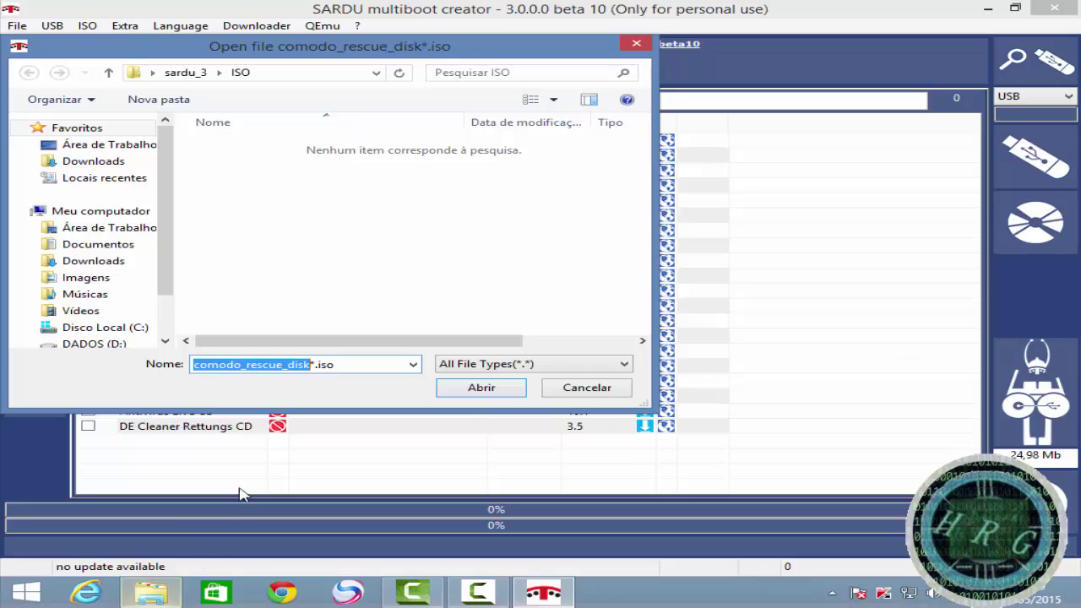
- Switch to File Explorer and rename the comodo_rescue_disk_2.0.261647.1 image with the copied name comodo_rescue_disk
left_click(153, 597)
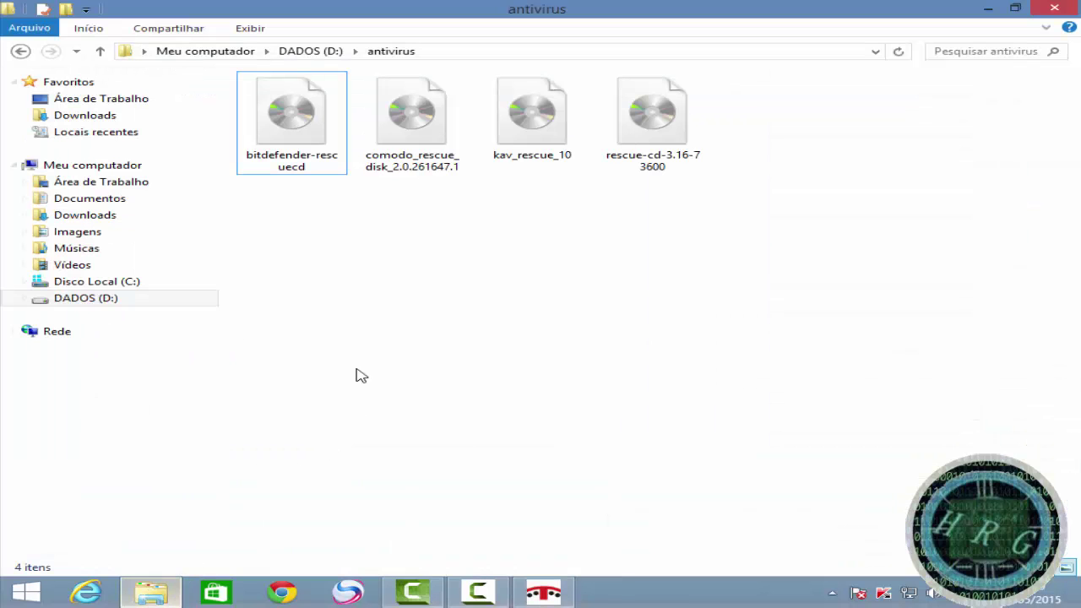
left_click(401, 166)
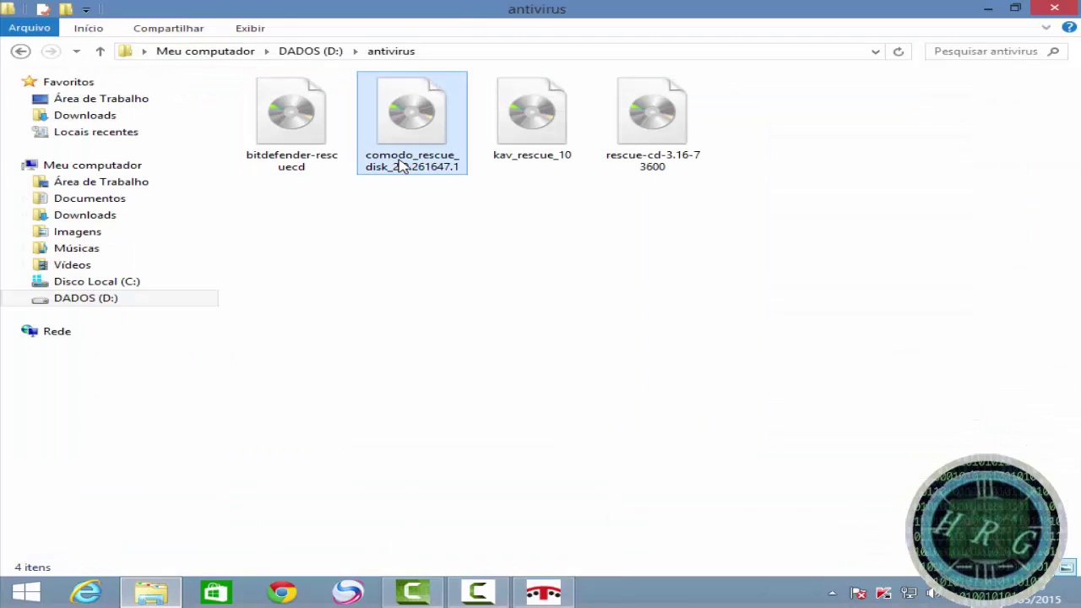
right_click(402, 167)
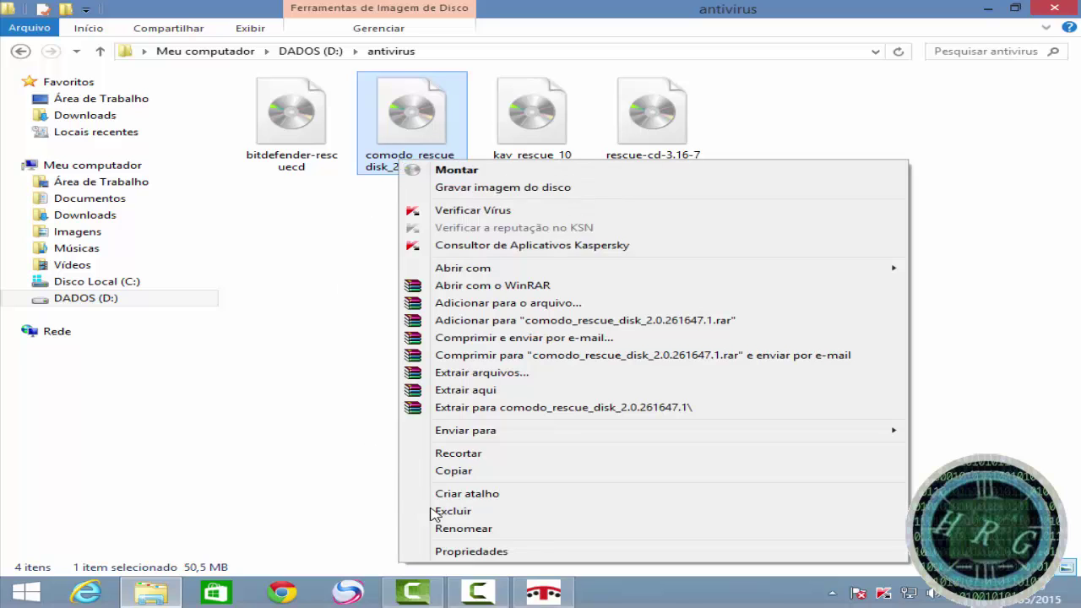
left_click(456, 528)
right_click(423, 156)
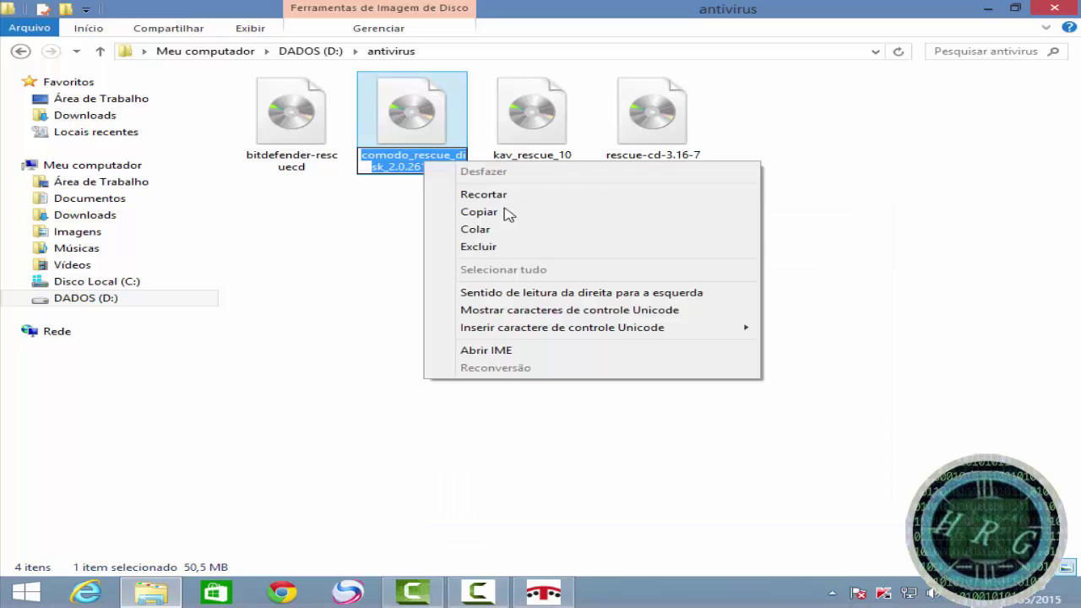
left_click(522, 230)
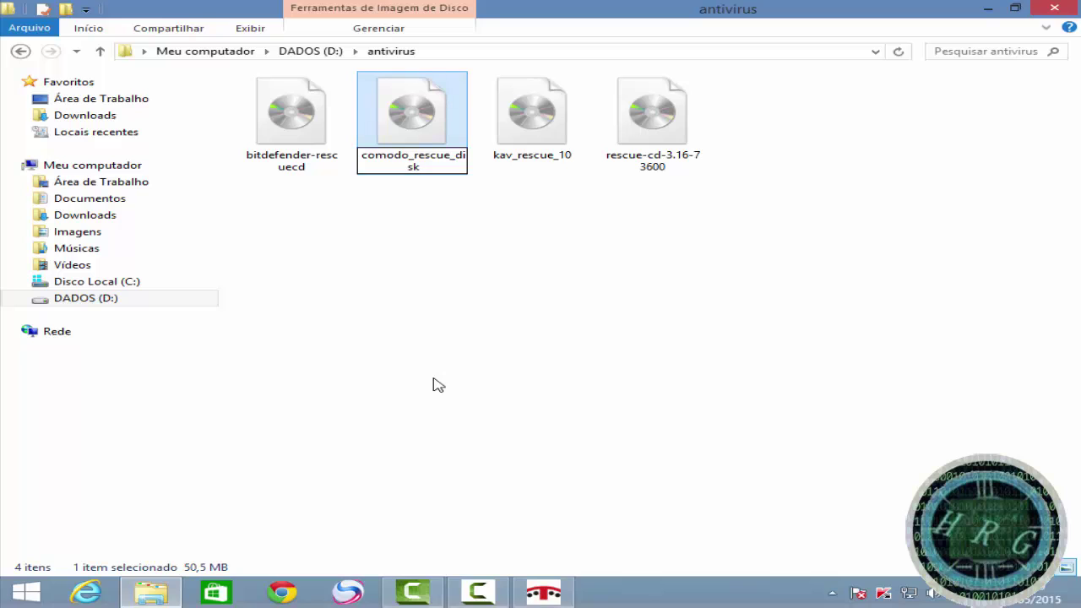
key("Return")
left_click(431, 557)
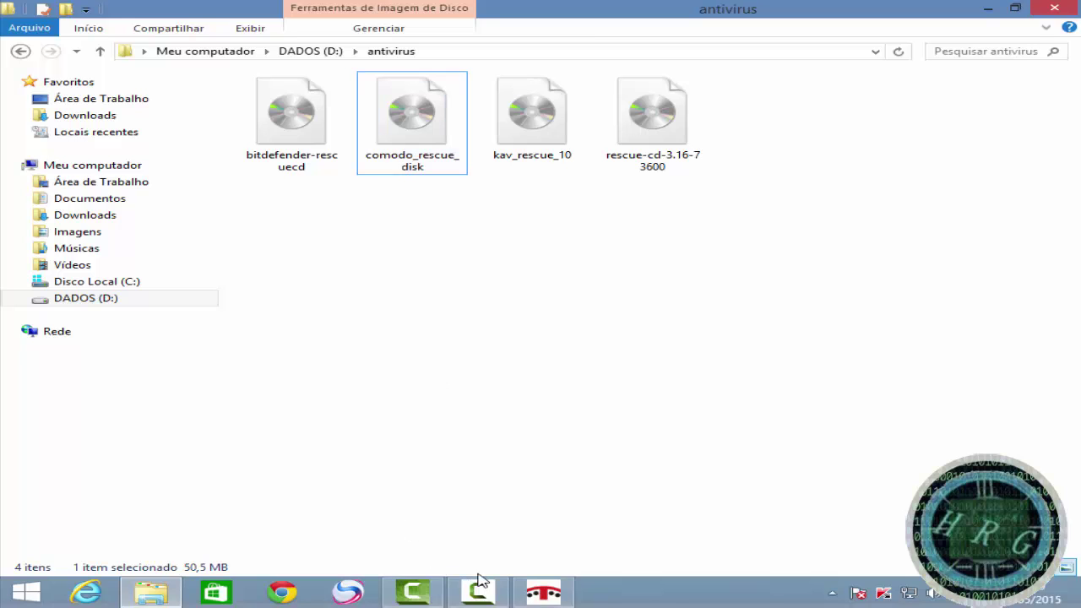
- Switch back to SARDU and load comodo_rescue_disk from the antivirus folder on DADOS (D:) into the Comodo Rescue Disk entry
left_click(542, 593)
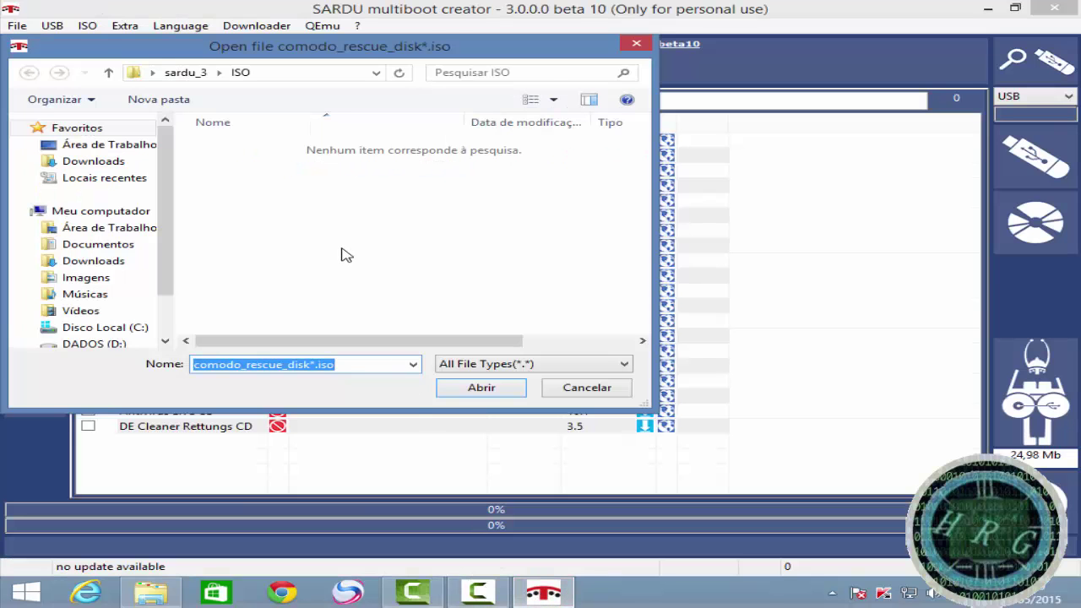
left_click(94, 341)
left_click(239, 192)
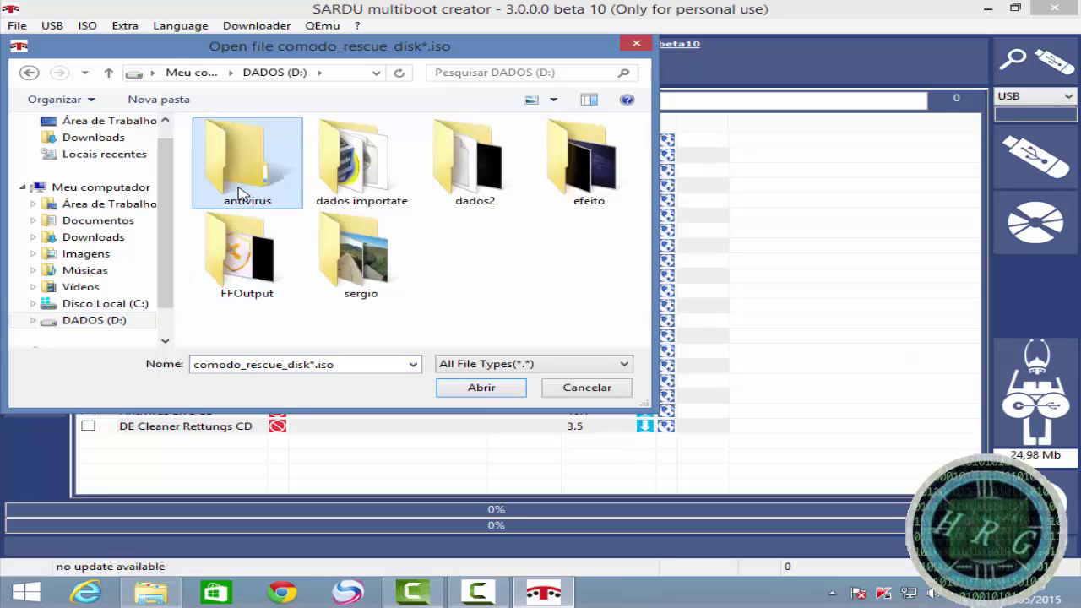
double_click(239, 192)
double_click(254, 157)
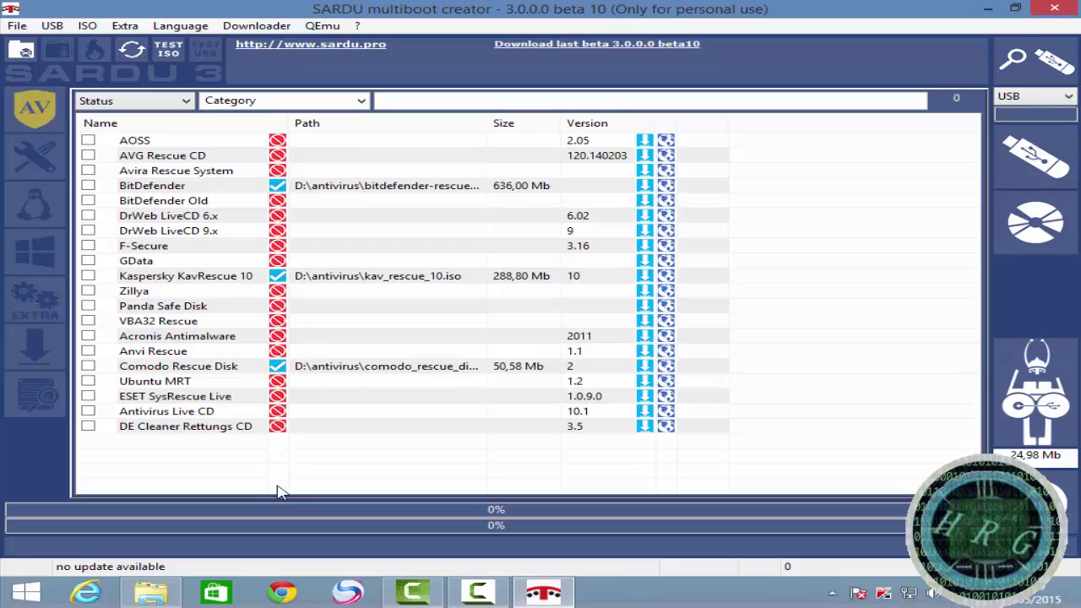
- Check the F-Secure image name in File Explorer, then load rescue-cd-3.16-73600 from DADOS (D:) antivirus into SARDU's F-Secure entry
left_click(152, 593)
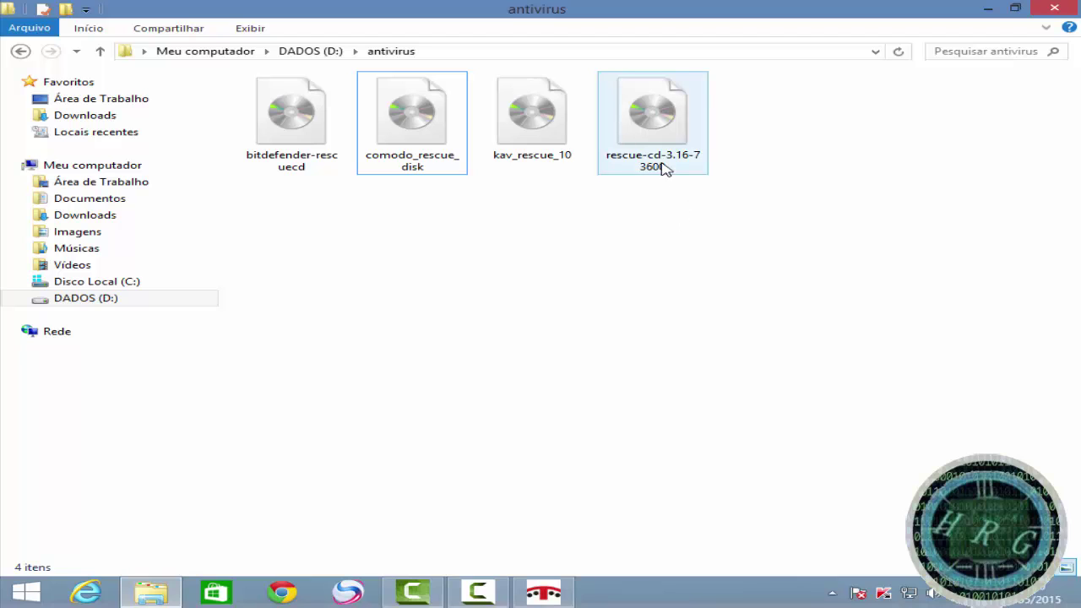
mouse_move(663, 168)
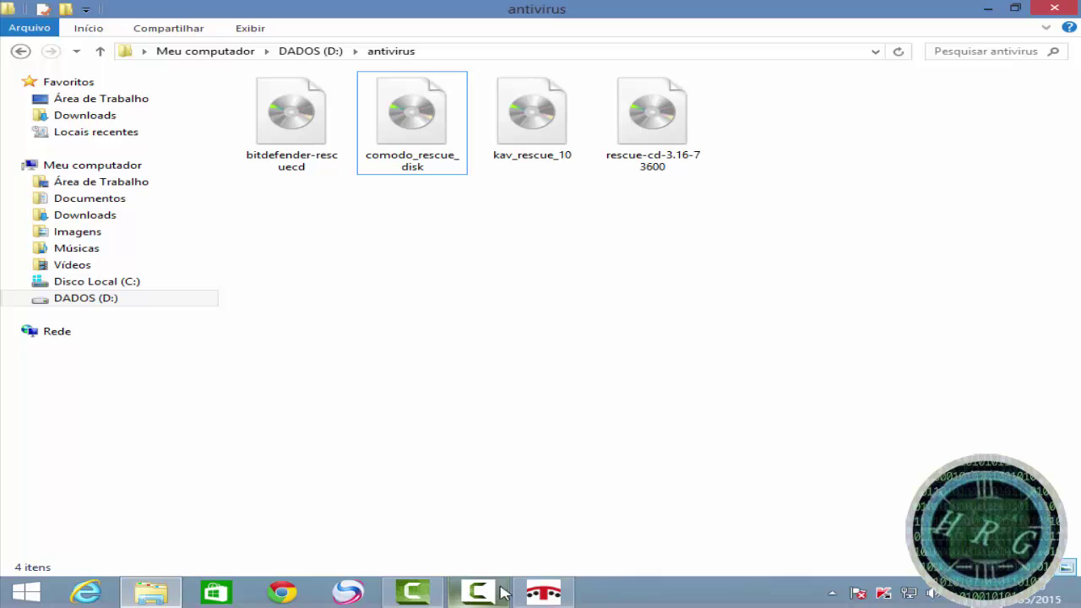
left_click(543, 592)
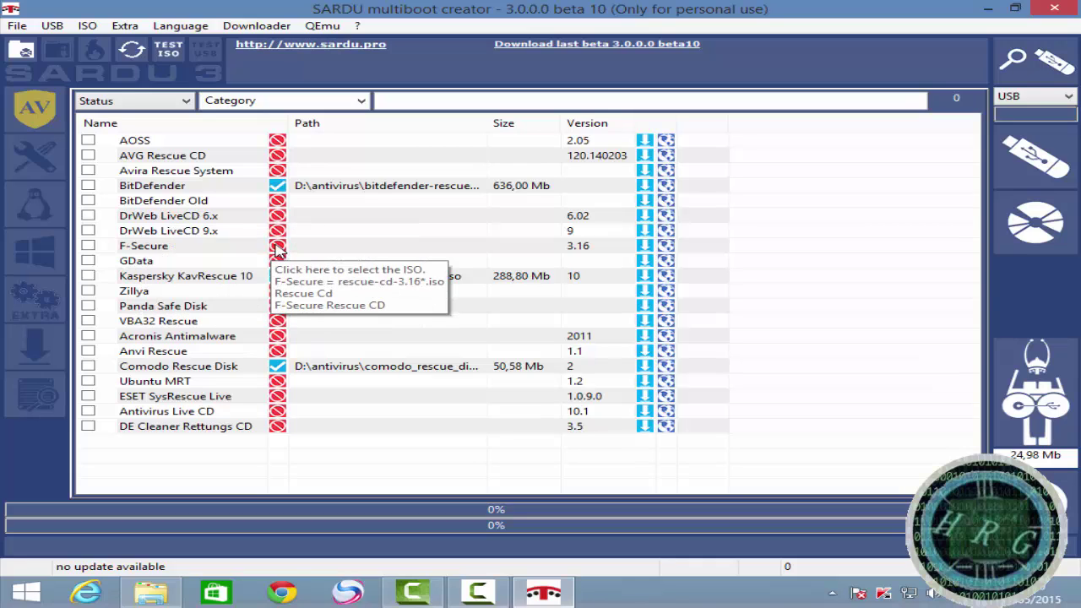
left_click(278, 246)
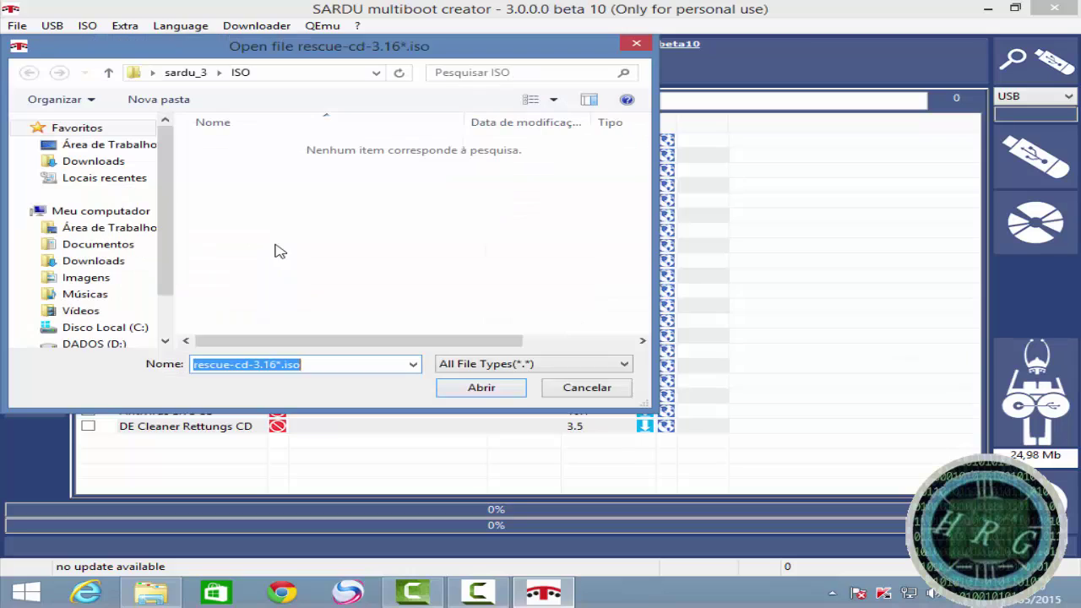
left_click(91, 345)
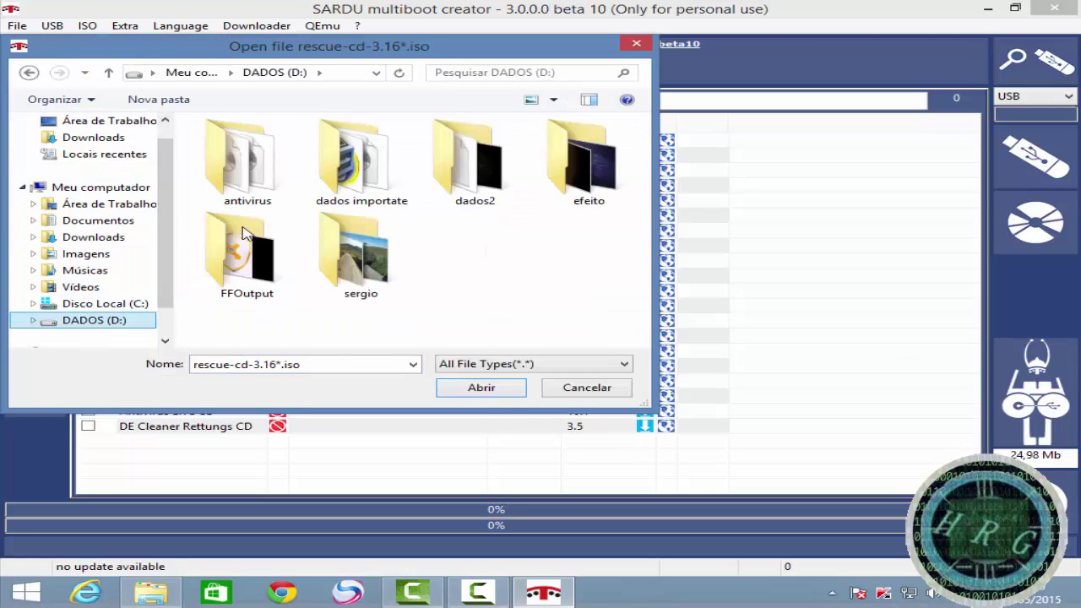
double_click(234, 173)
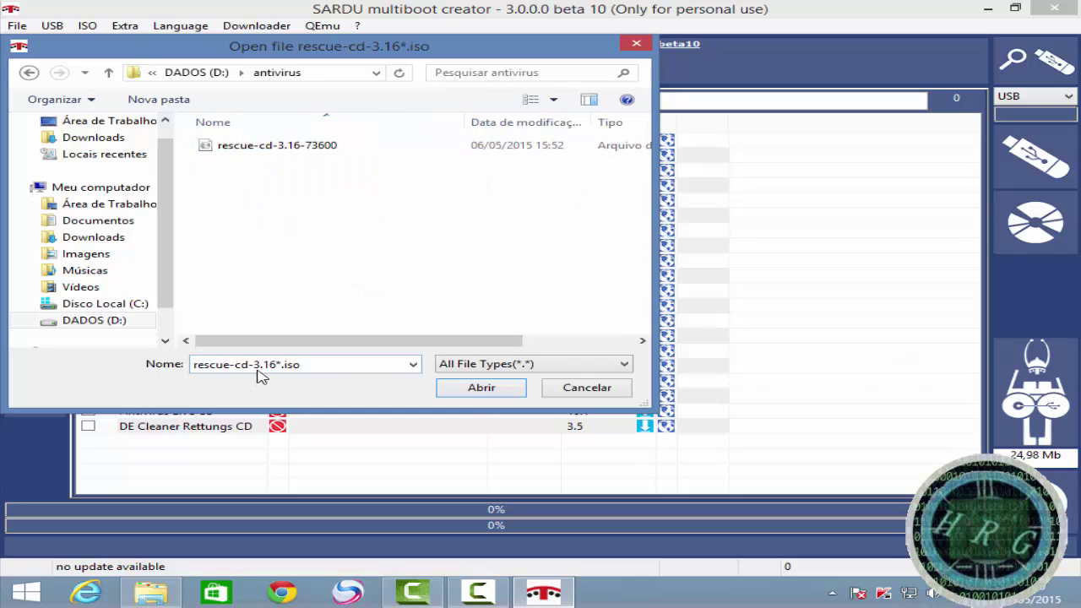
left_click(284, 151)
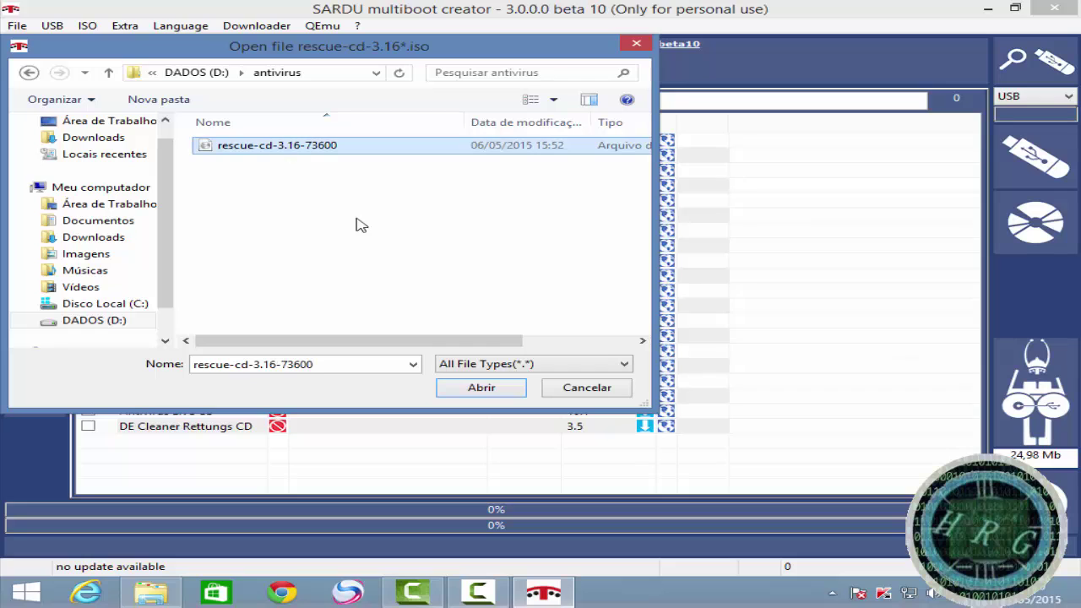
left_click(464, 391)
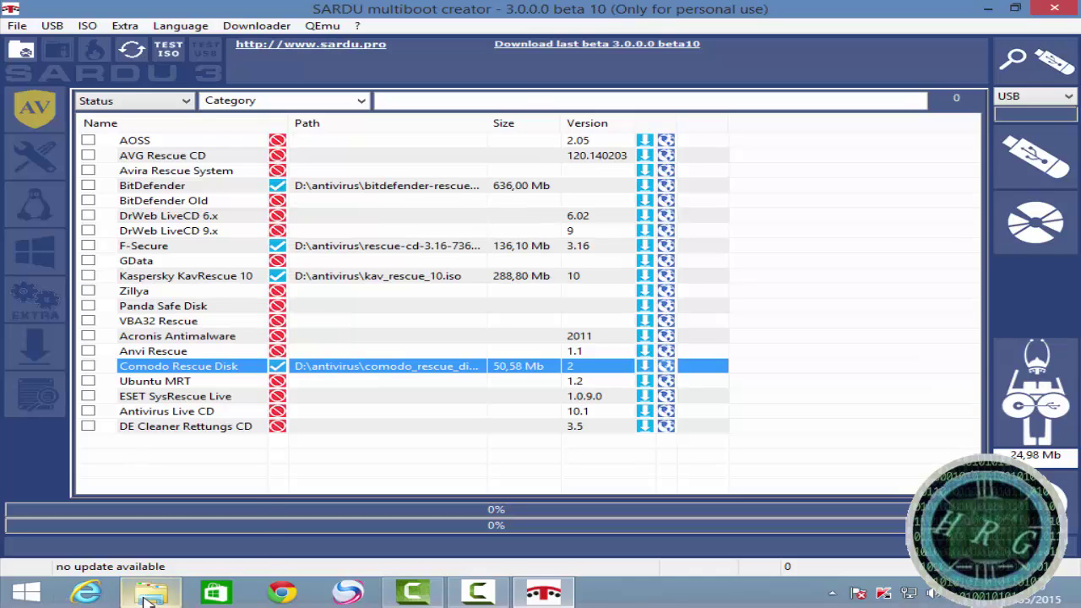
- Switch to File Explorer and open the format settings for the SARDU (F:) drive under Meu computador
mouse_move(146, 599)
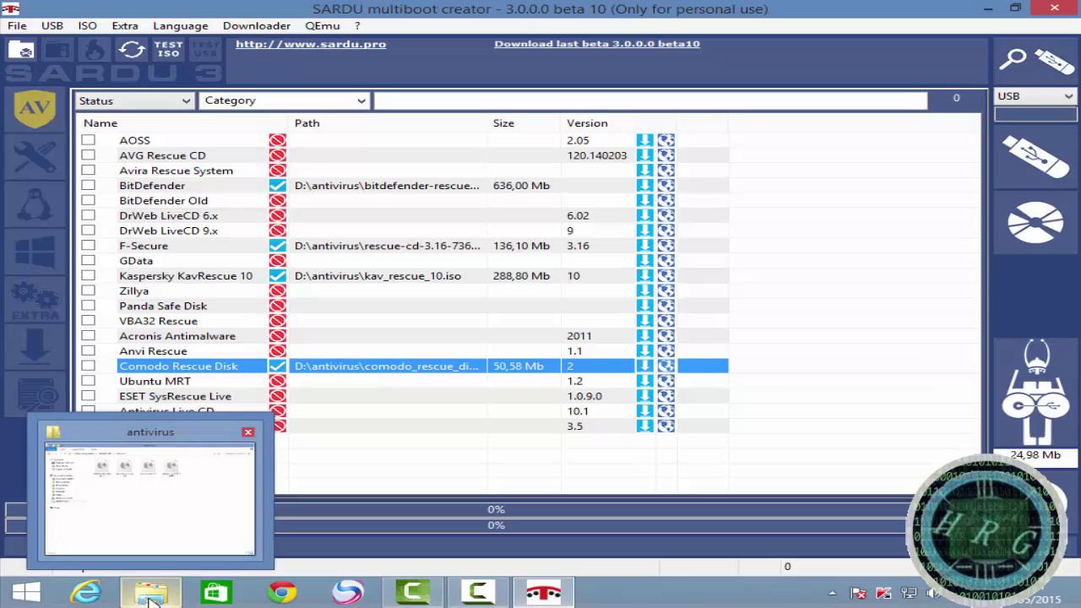
left_click(150, 598)
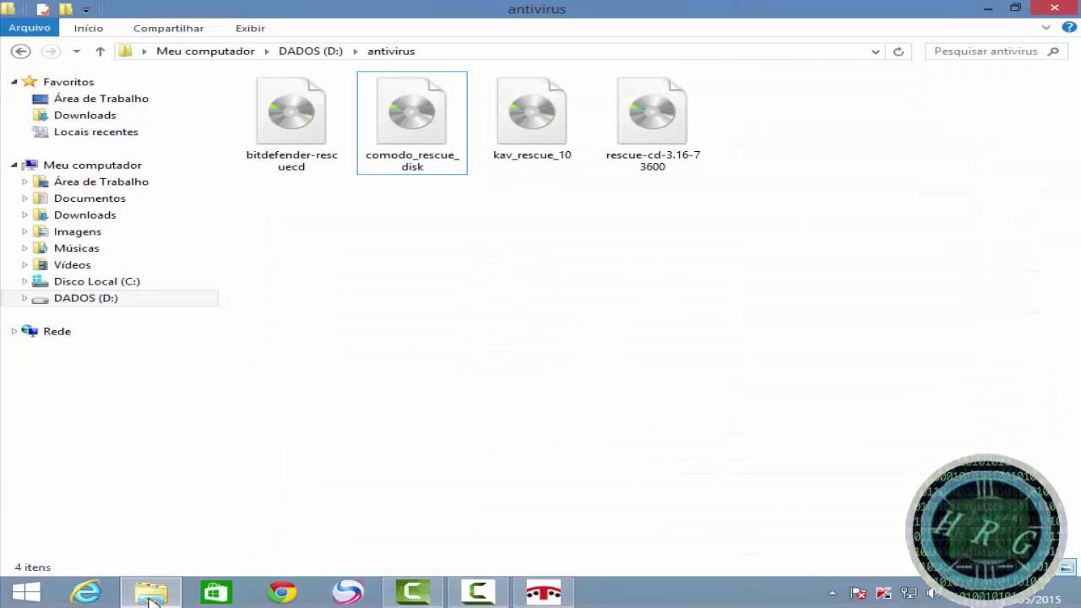
left_click(91, 166)
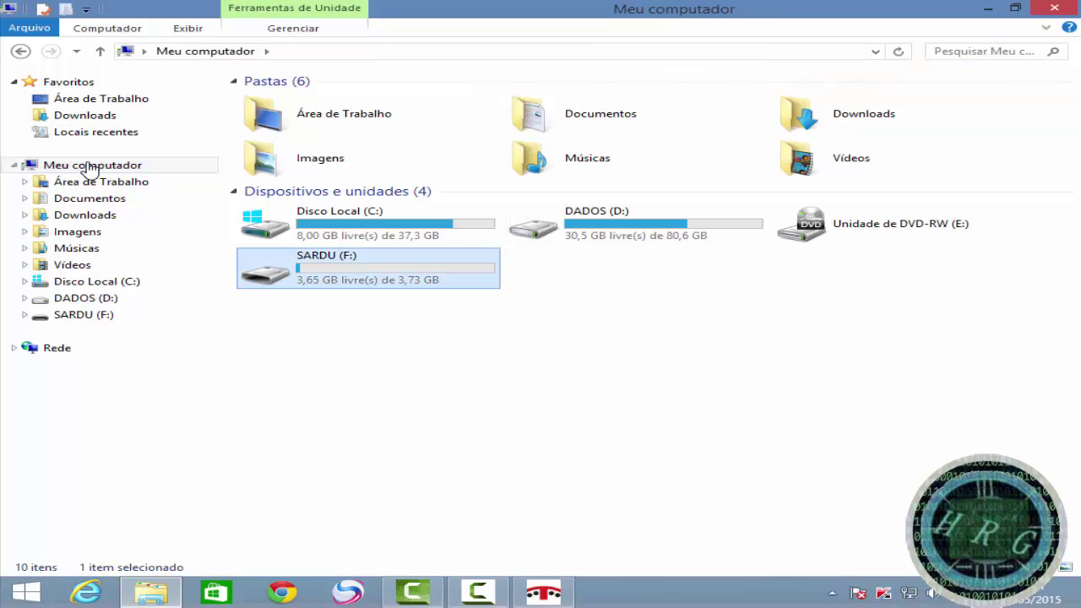
key("shift+F10")
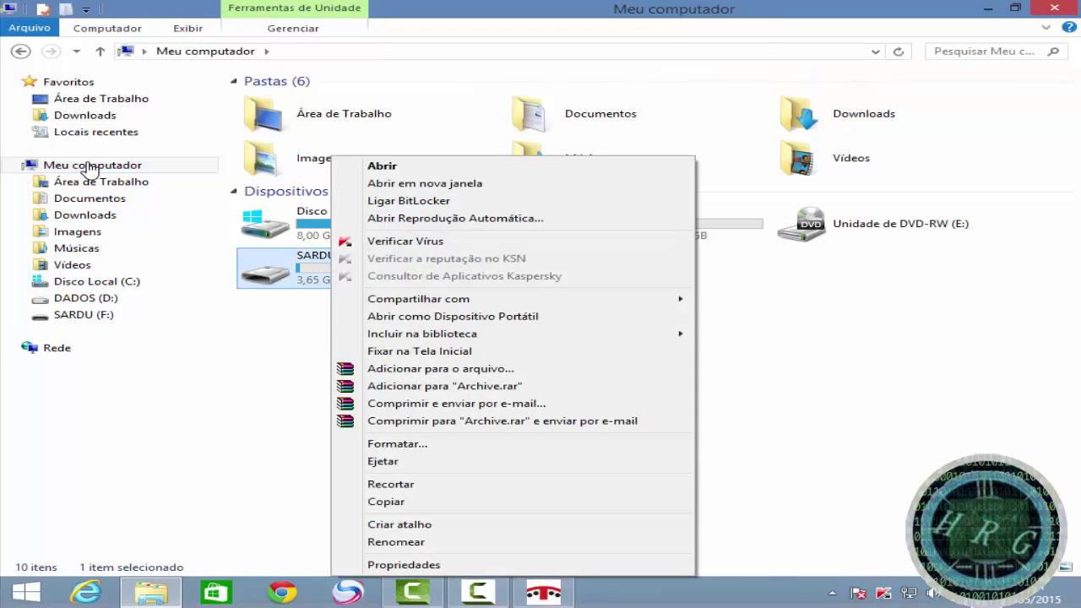
key("Up")
key("Up")
key("Up")
key("Up")
key("Up")
key("Up")
key("Up")
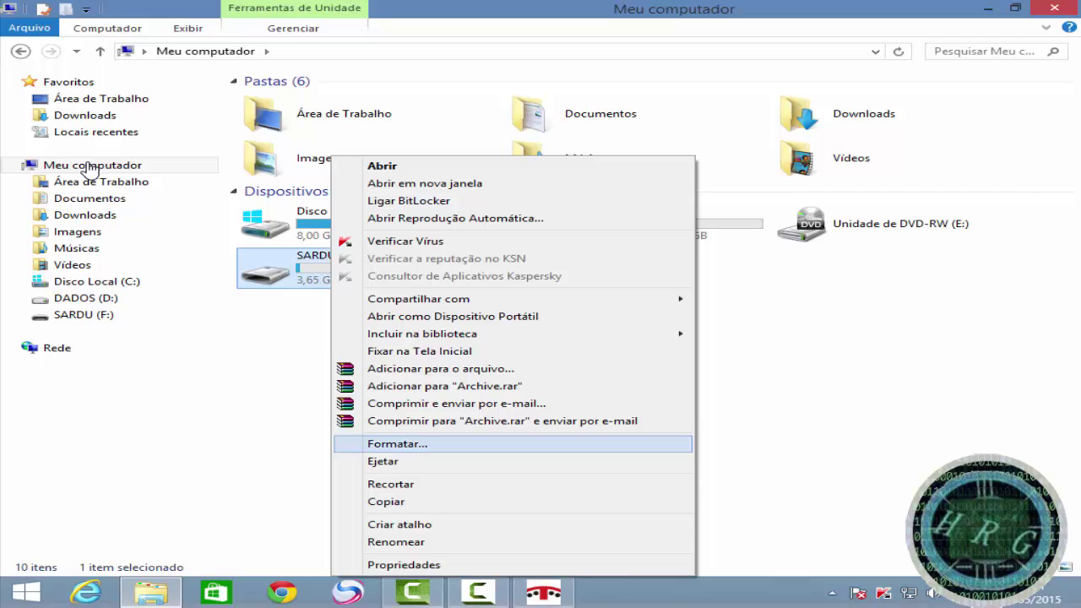
key("Return")
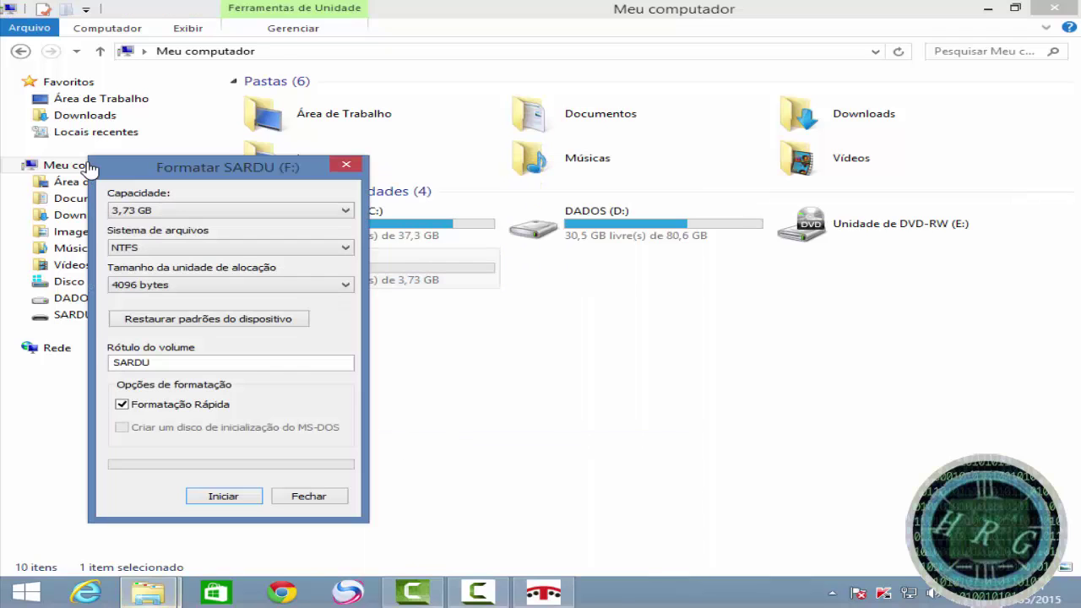
- Quick-format the SARDU (F:) drive with the NTFS file system and volume label SARDU, and close the format window
key("alt+Down")
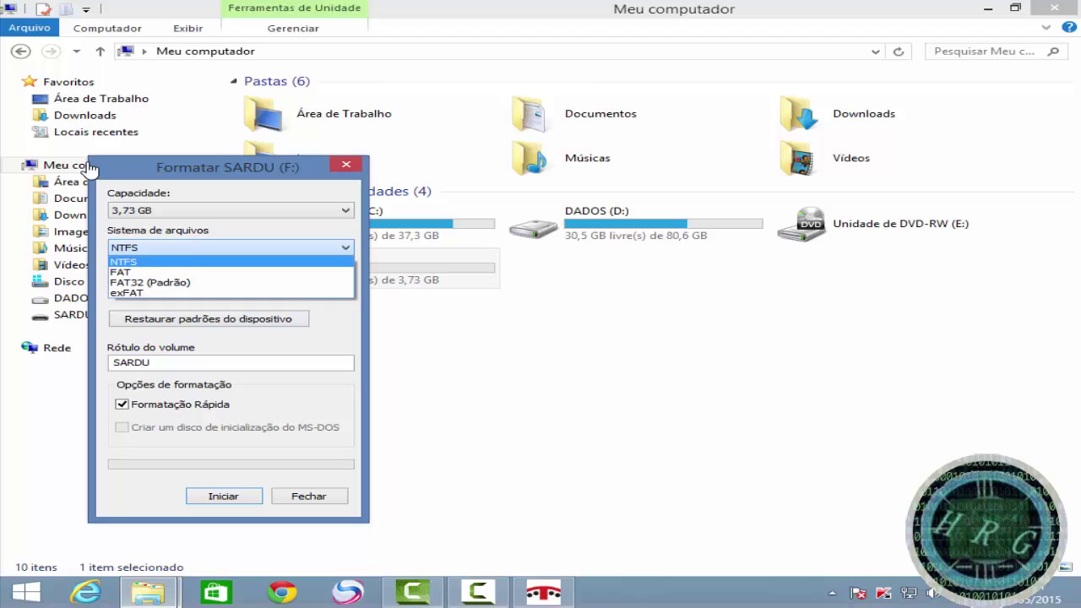
key("Return")
key("Return")
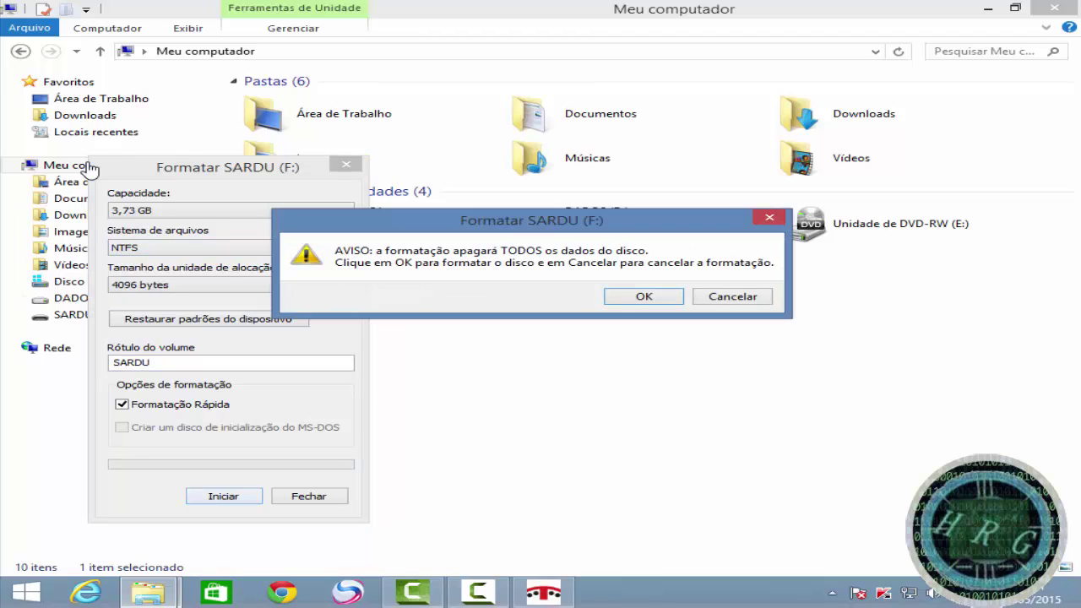
key("Return")
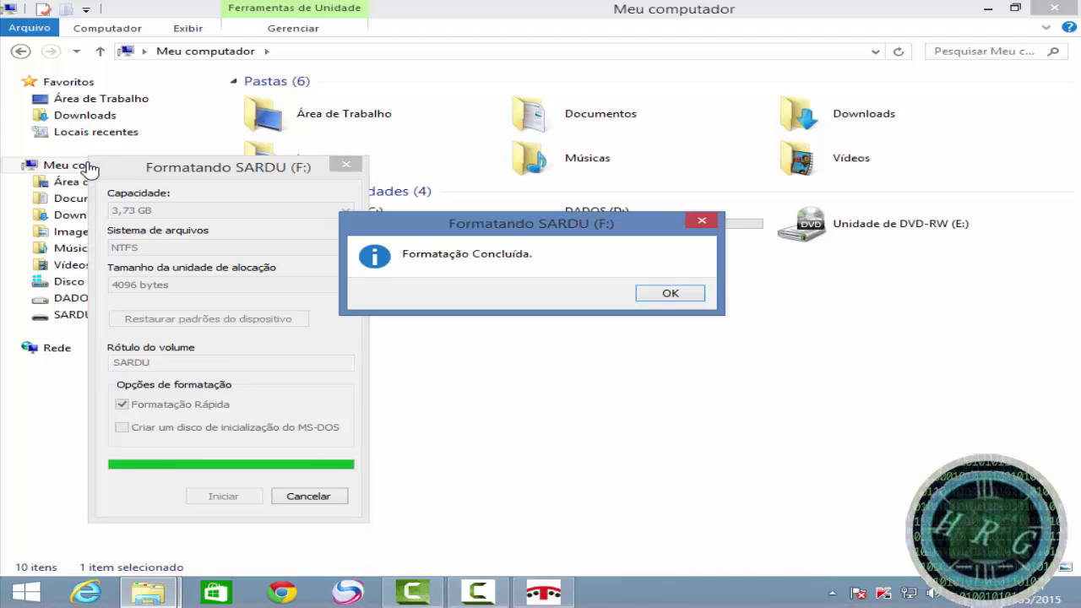
key("Return")
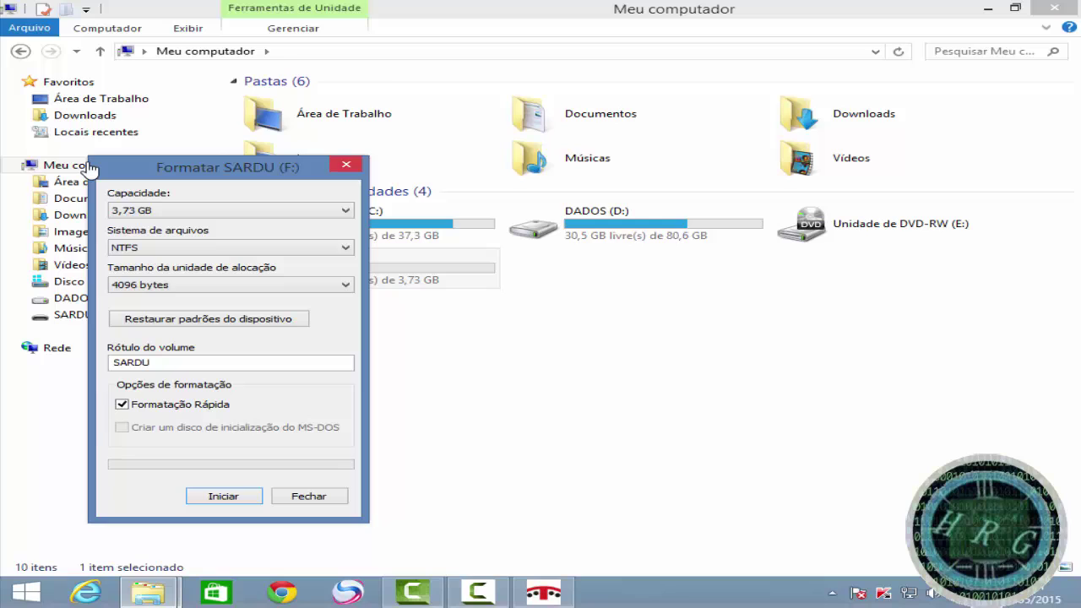
key("Tab")
key("Return")
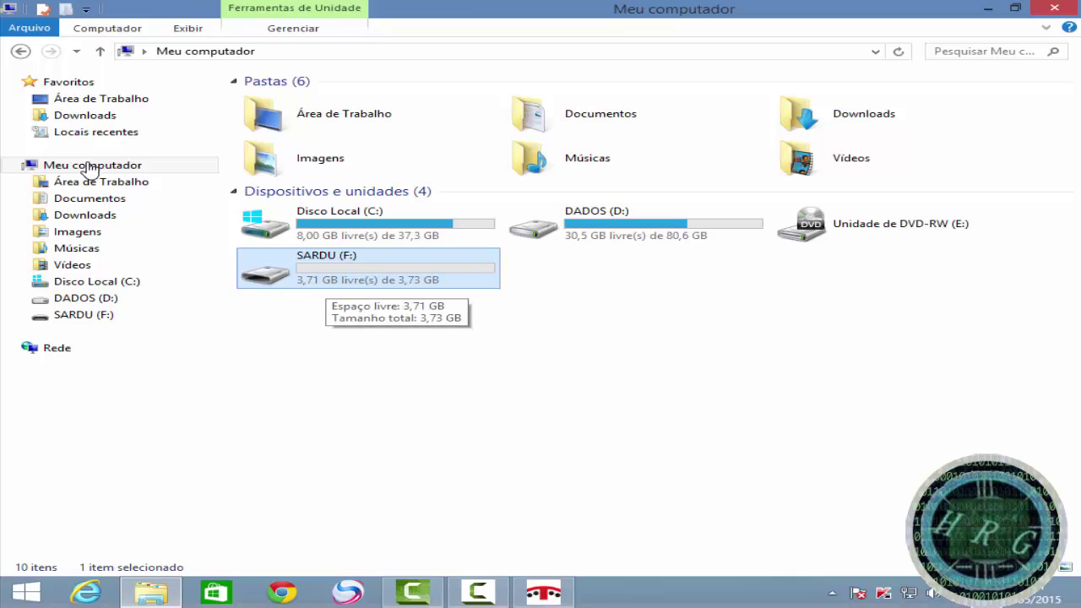
- Switch back to SARDU and select the BitDefender, F-Secure, Kaspersky KavRescue 10 and Comodo Rescue Disk entries for inclusion
key("alt+Tab")
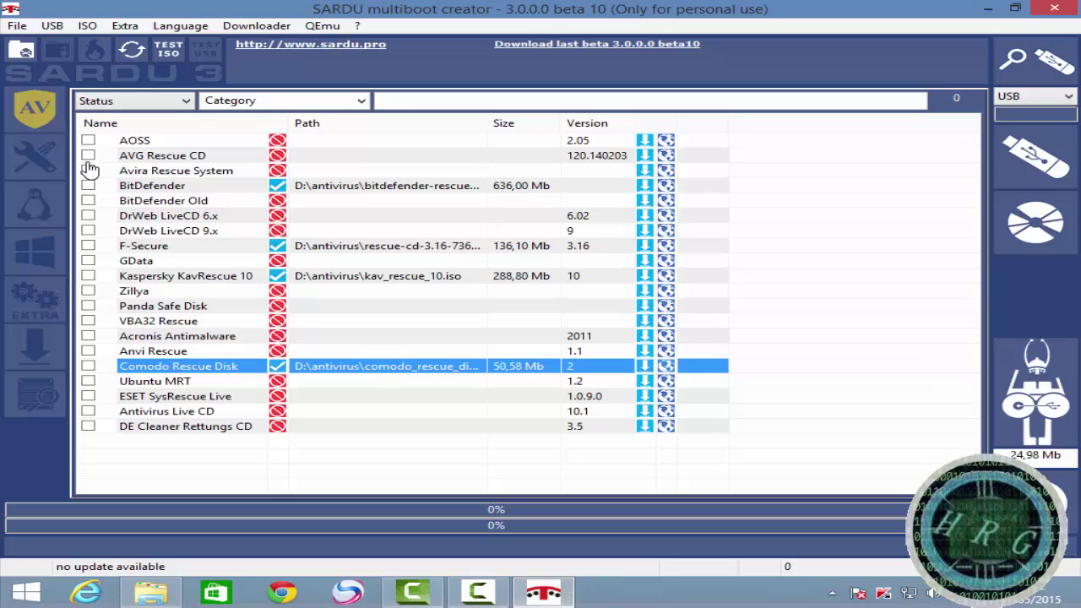
left_click(88, 184)
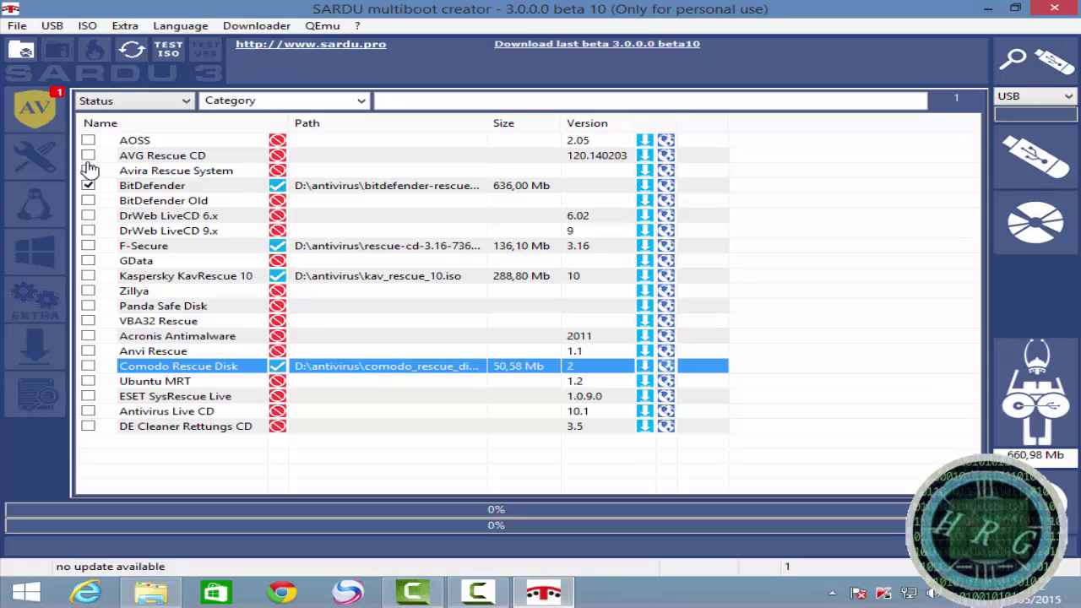
key("space")
- Enable NTFS support and create the bootable SARDU USB on the F:\ NTFS drive
key("alt+u")
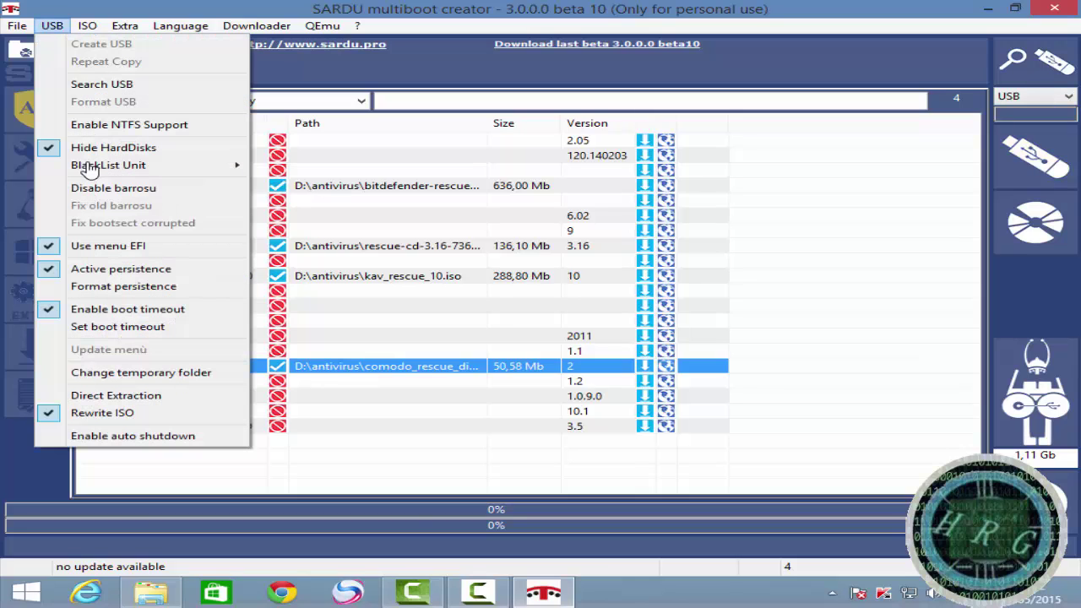
key("Down")
key("Down")
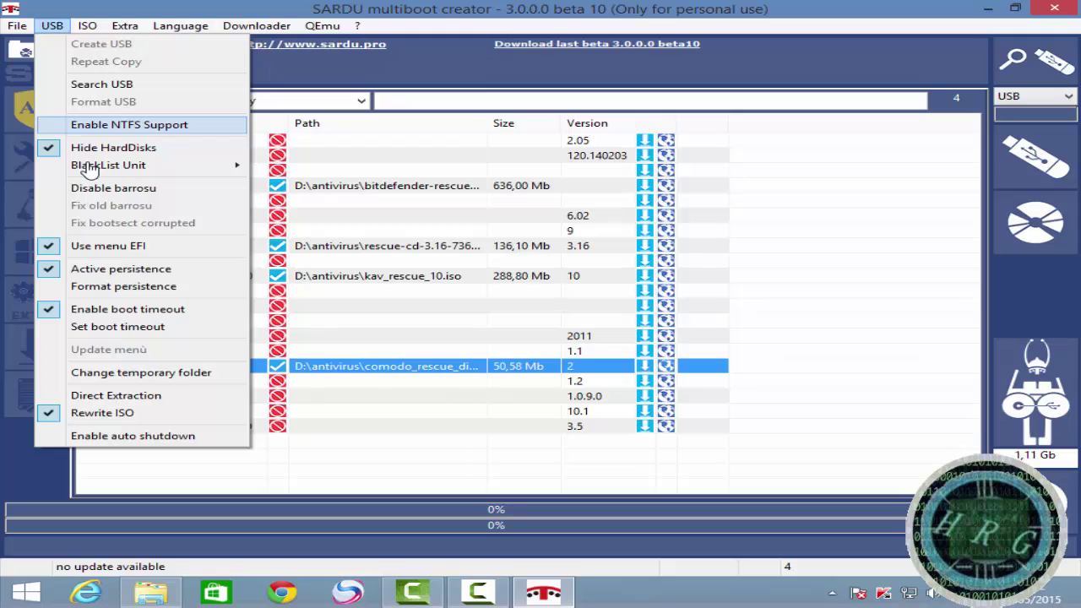
key("Return")
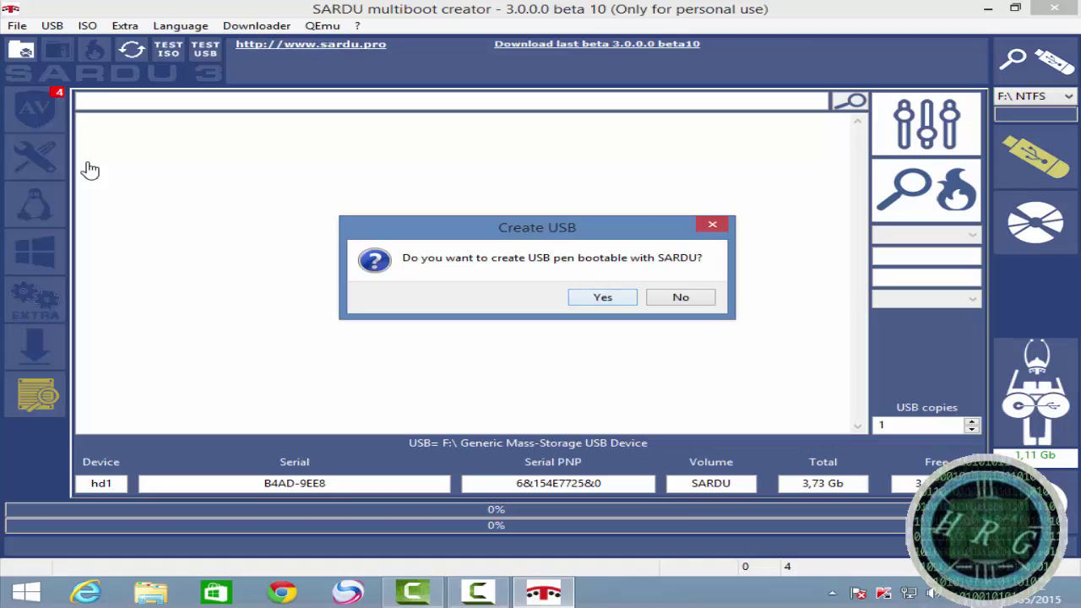
key("Return")
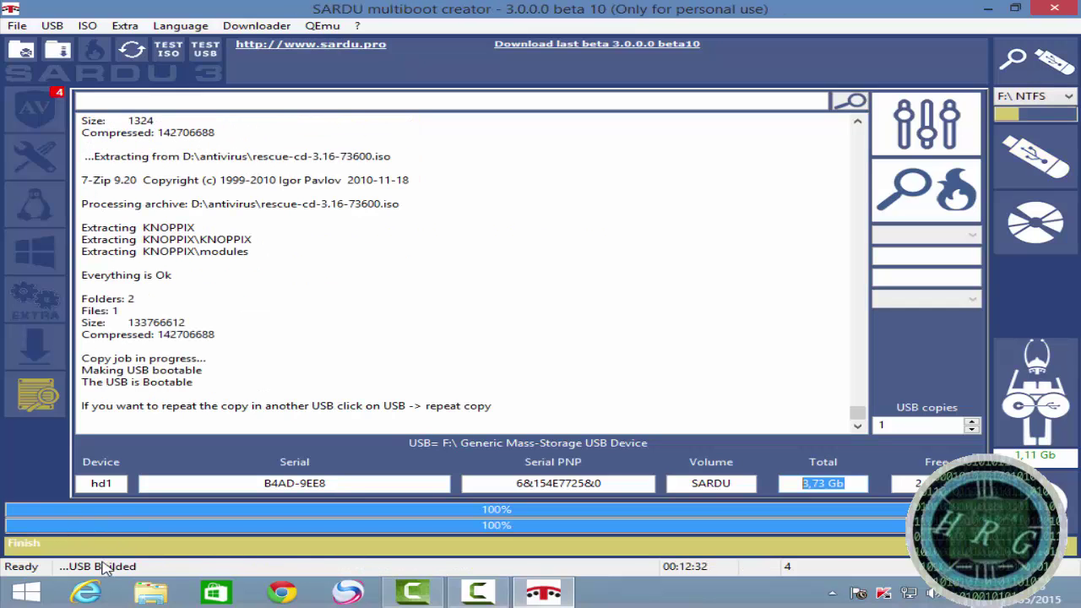
- Return to the antivirus list, start the USB test in QEMU, and open Menu Antivirus in the boot menu
left_click(34, 108)
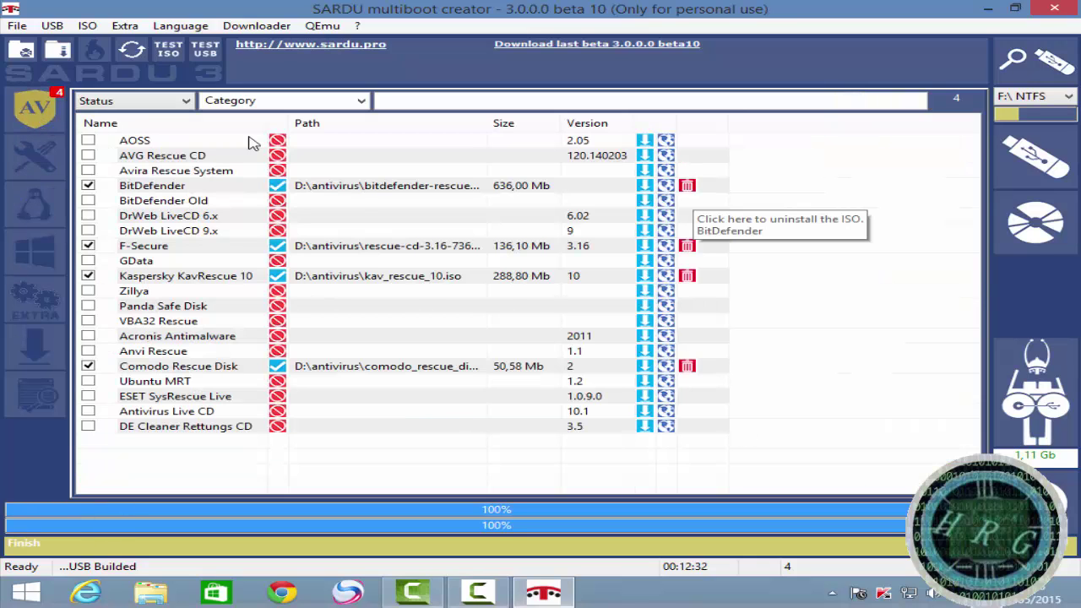
left_click(209, 53)
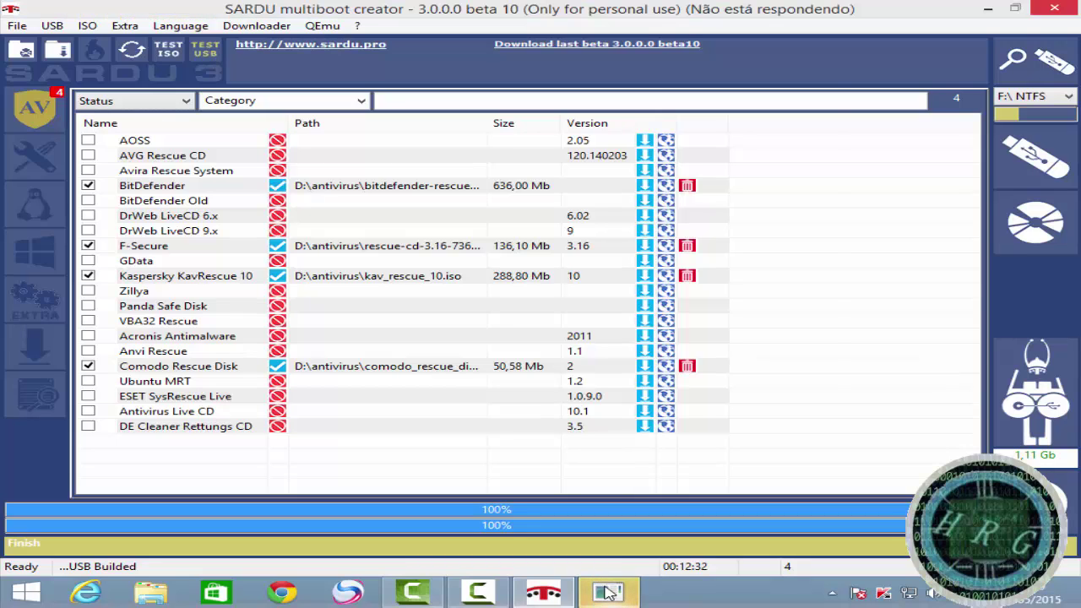
left_click(608, 592)
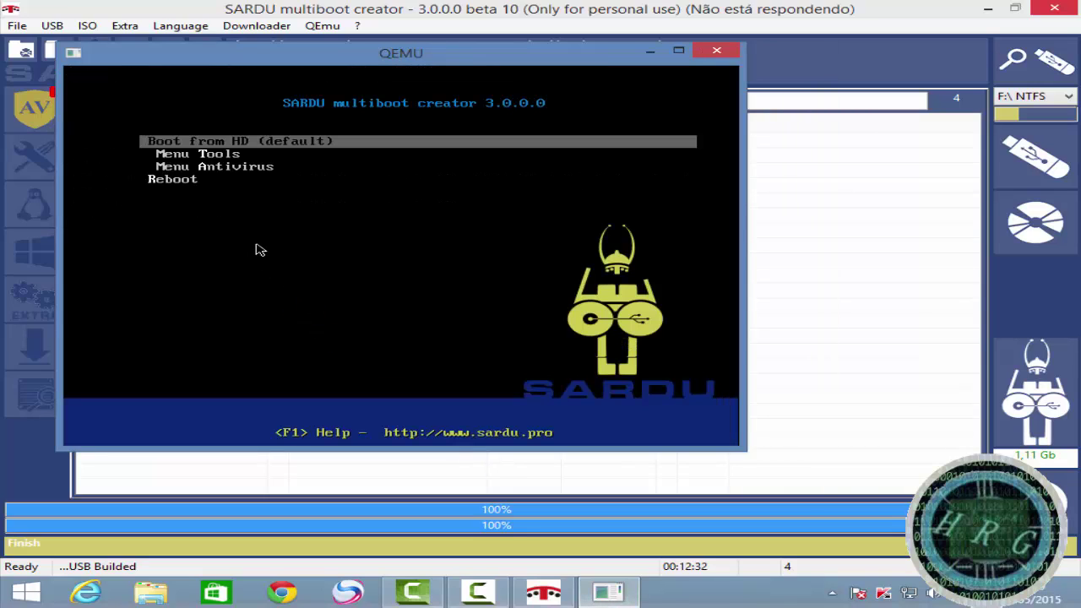
key("Down")
key("Down")
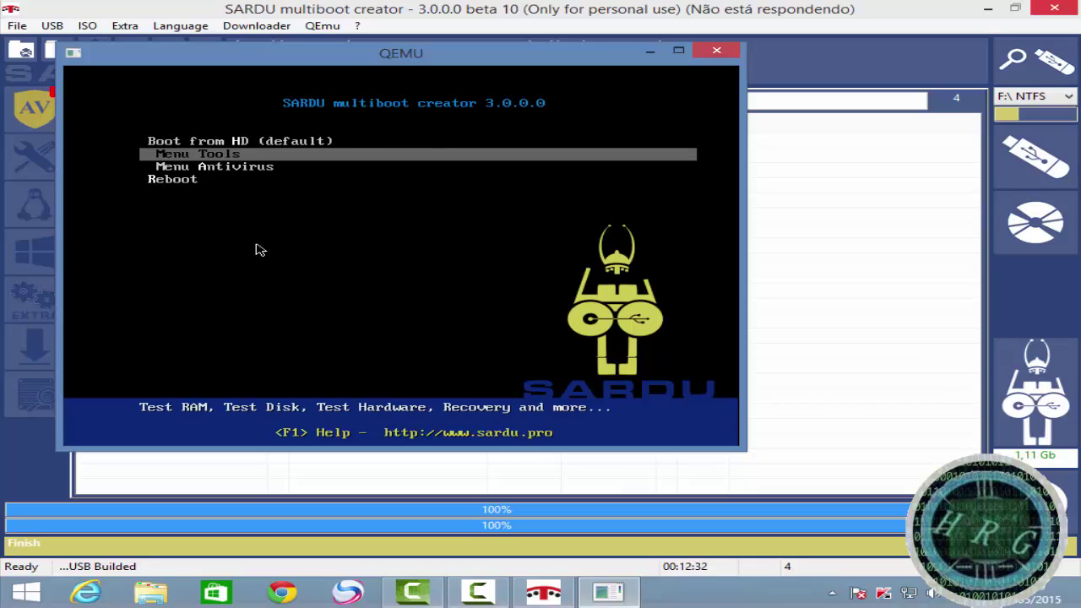
key("Return")
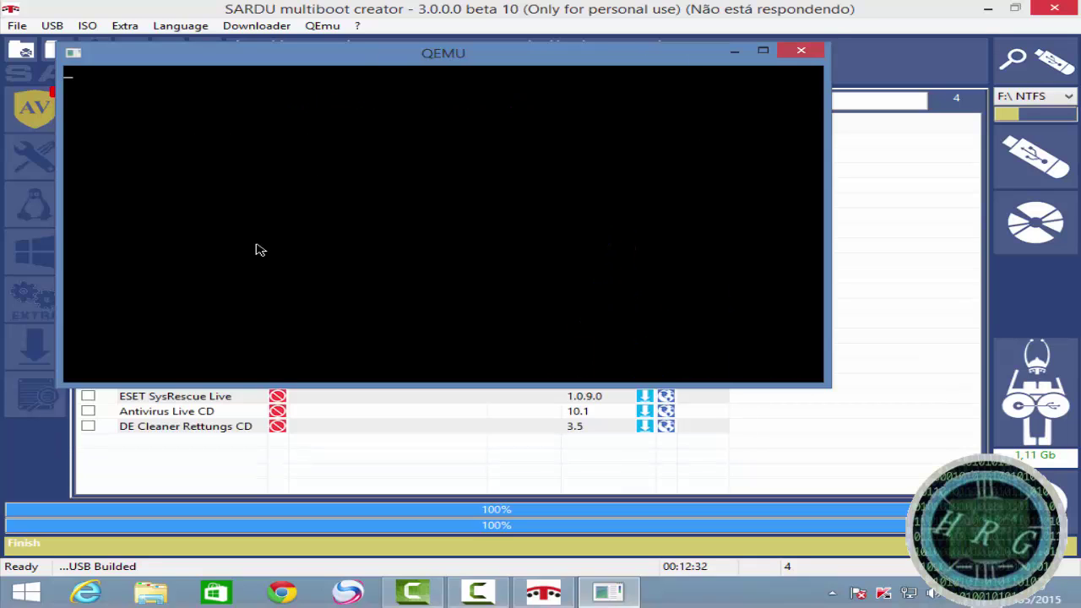
- Boot from BitDefender in the antivirus boot menu, look through its rescue CD language options, and close QEMU
key("Down")
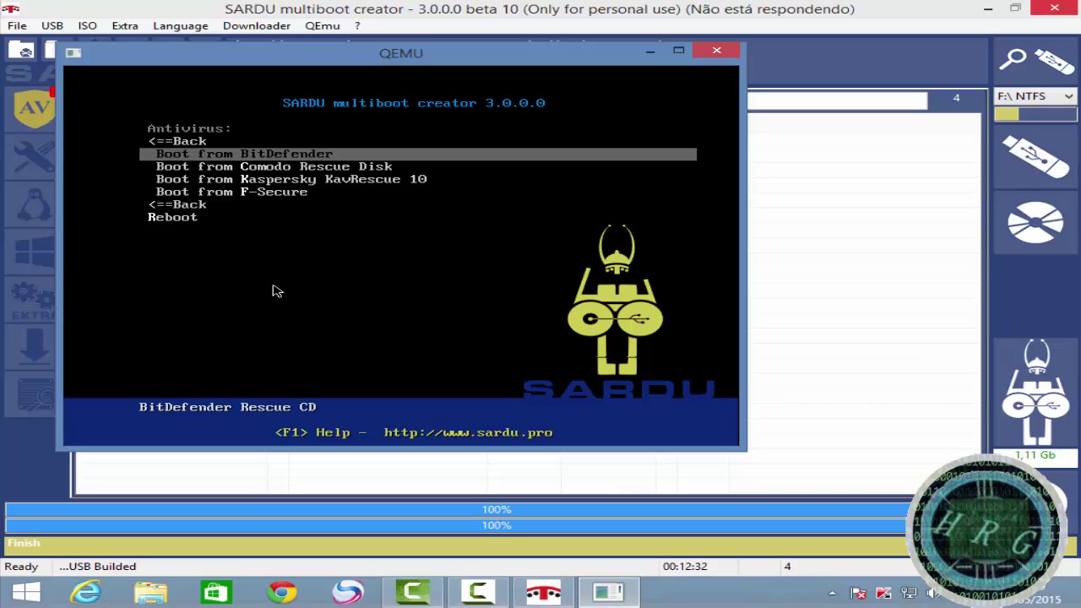
key("Return")
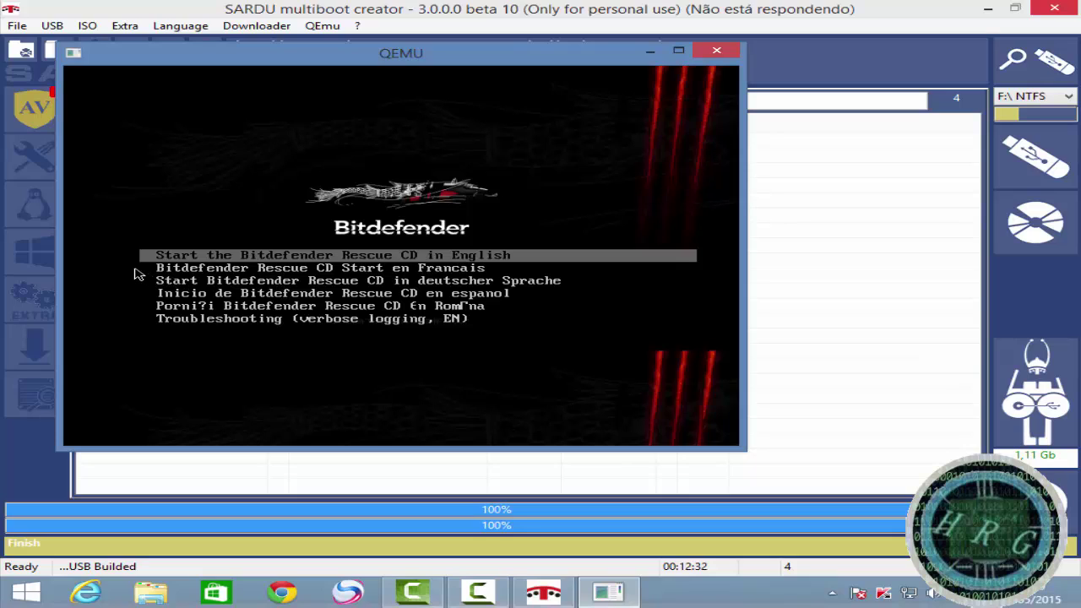
key("Down")
key("Down")
key("Down")
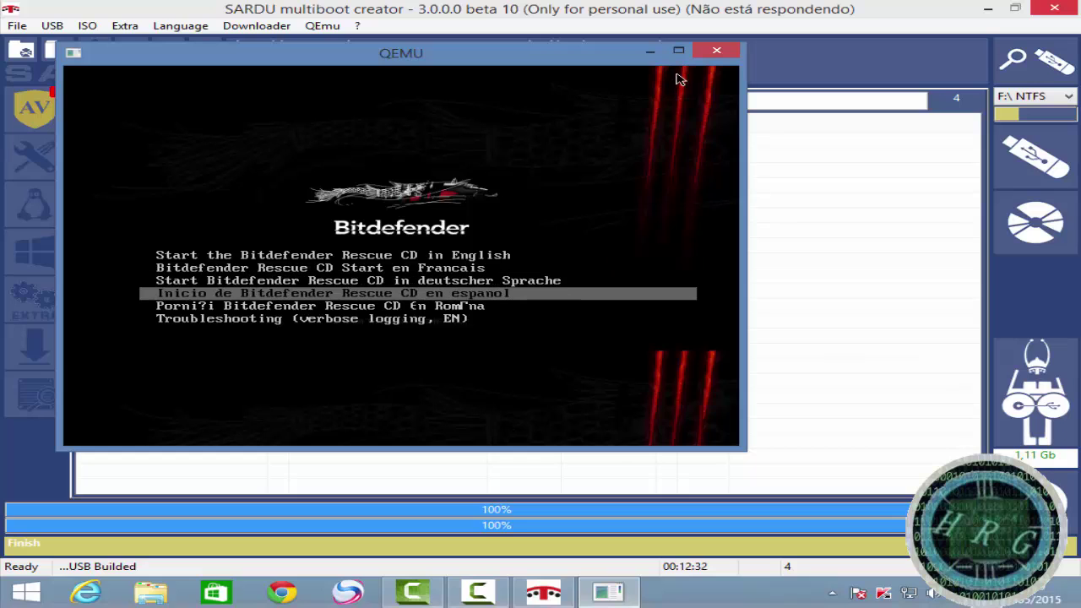
left_click(714, 52)
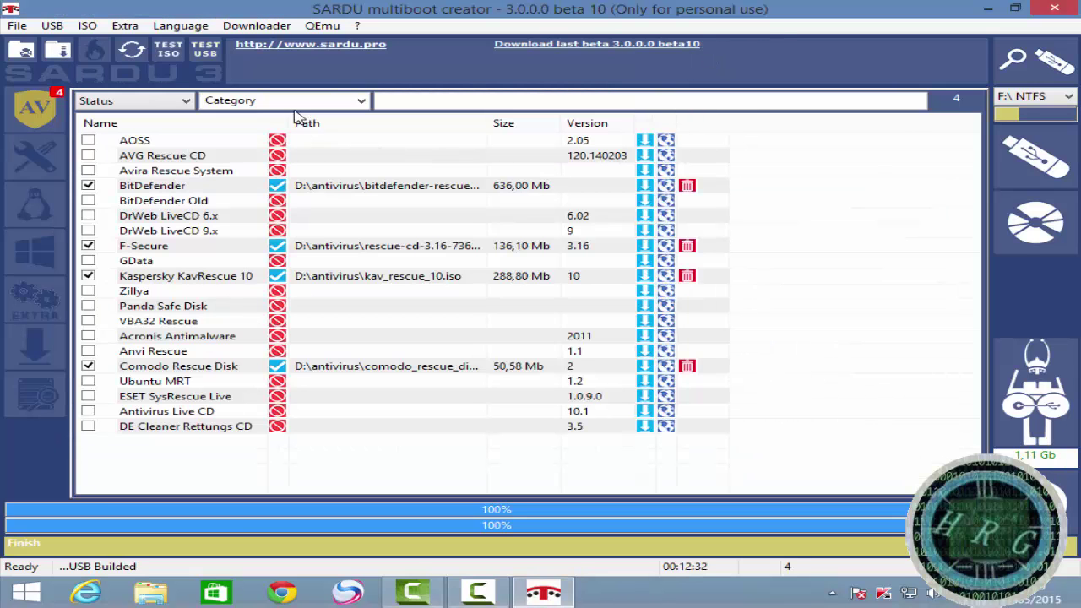
- Start the USB test in QEMU again and open Menu Antivirus in the SARDU boot menu
left_click(206, 49)
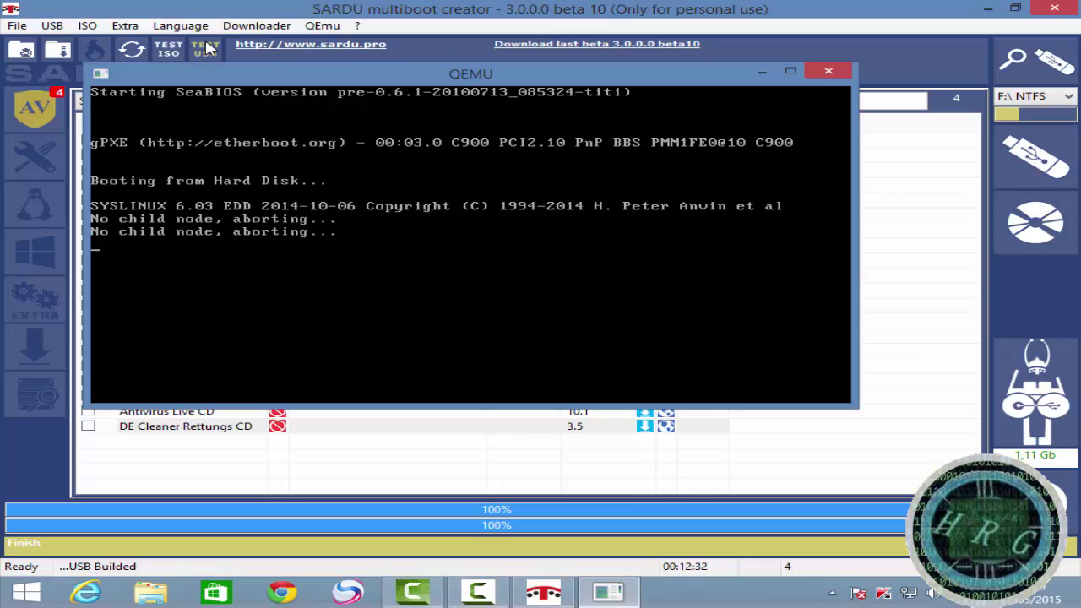
key("Down")
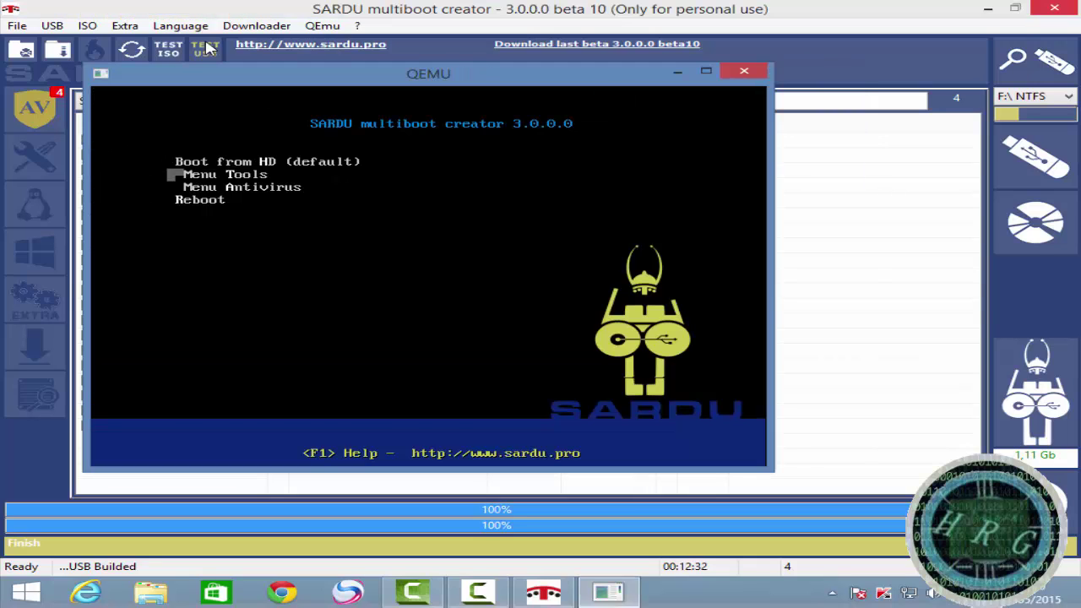
key("Down")
key("Return")
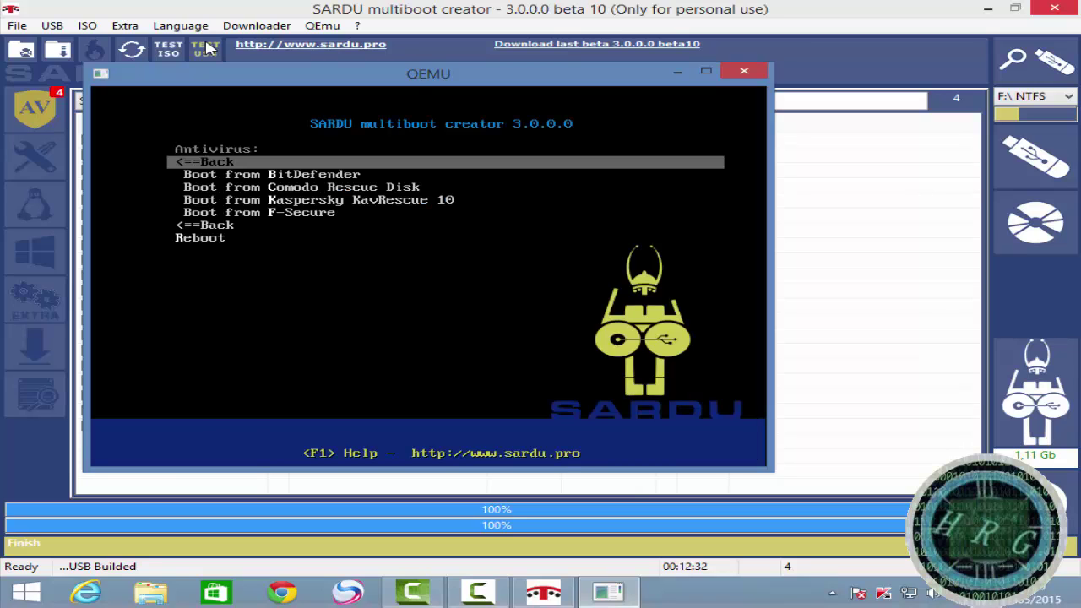
- Boot from Comodo Rescue Disk in the antivirus boot menu to check its start screen, and close QEMU
key("Down")
key("Down")
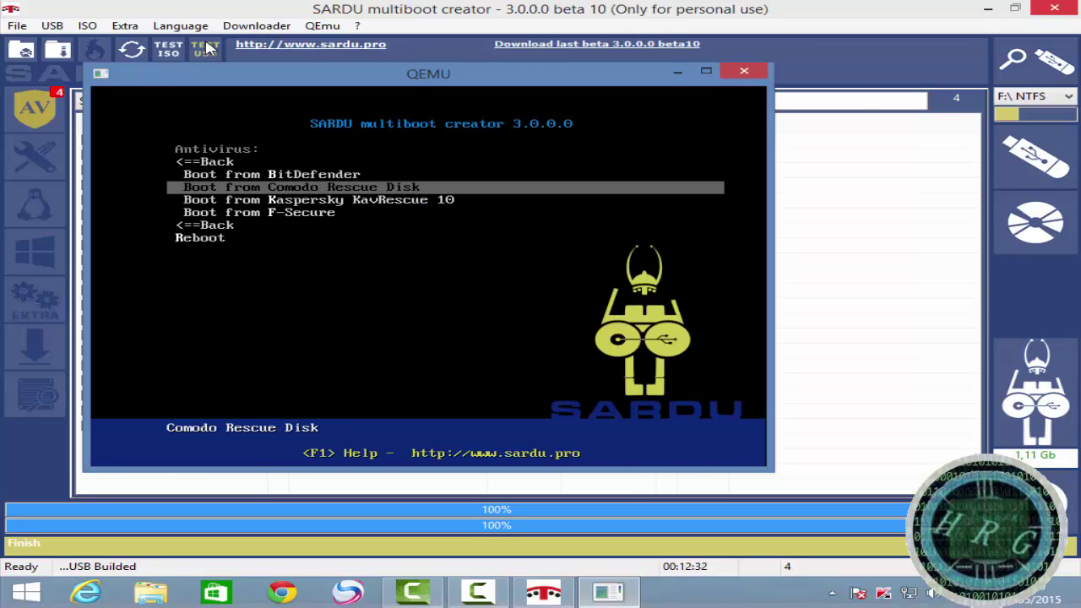
key("Return")
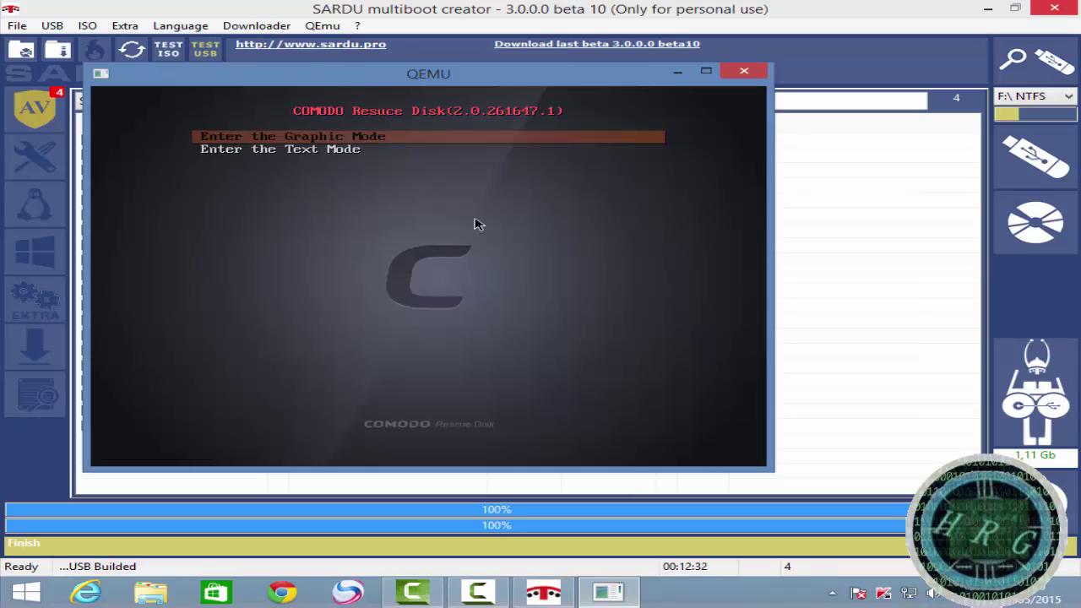
left_click(743, 71)
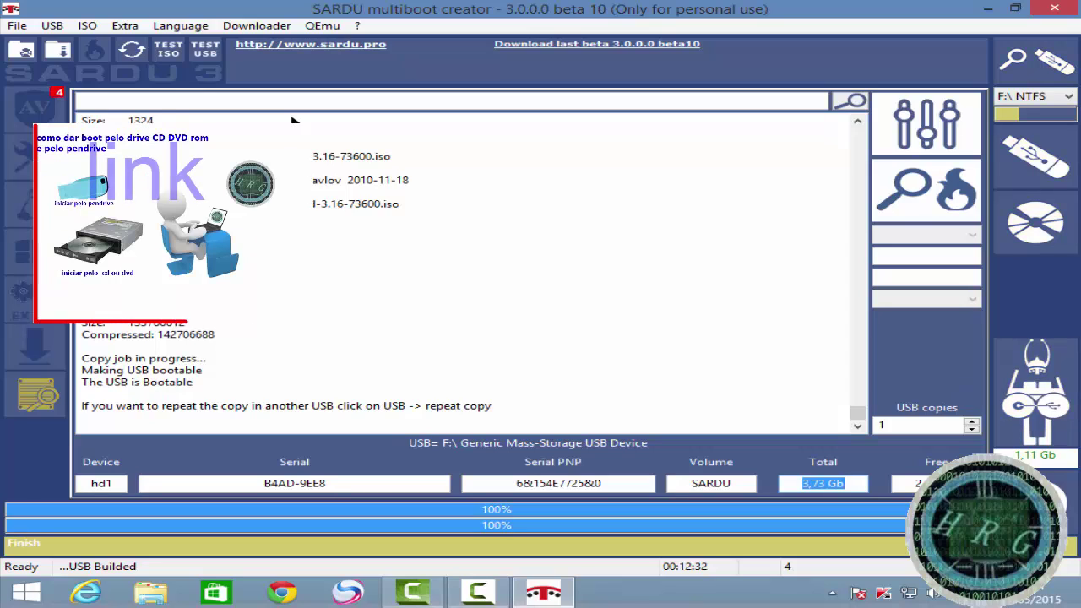
key("alt+F4")
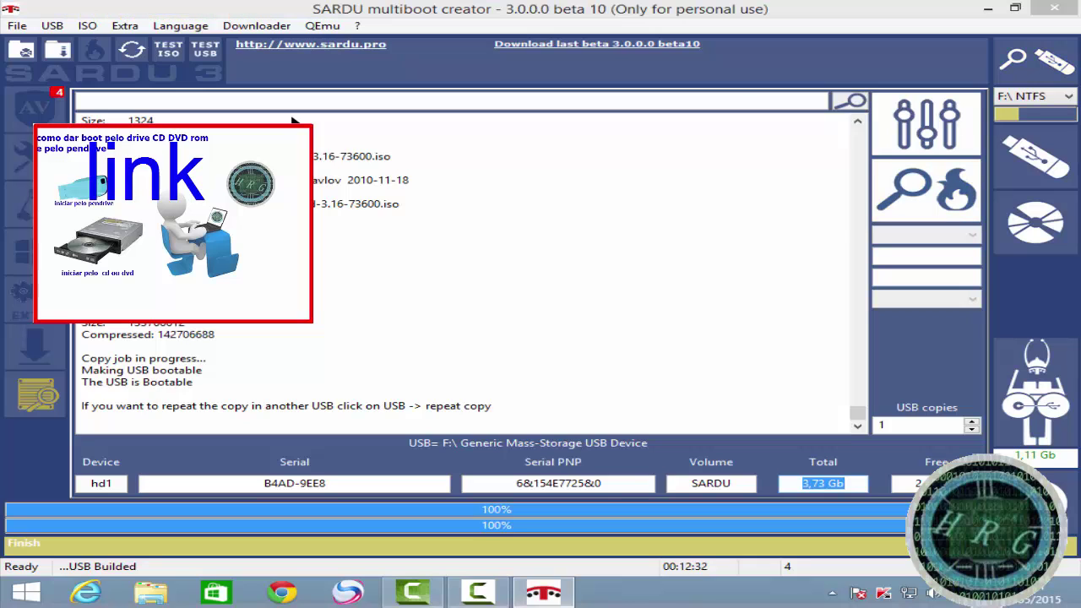
key("Escape")
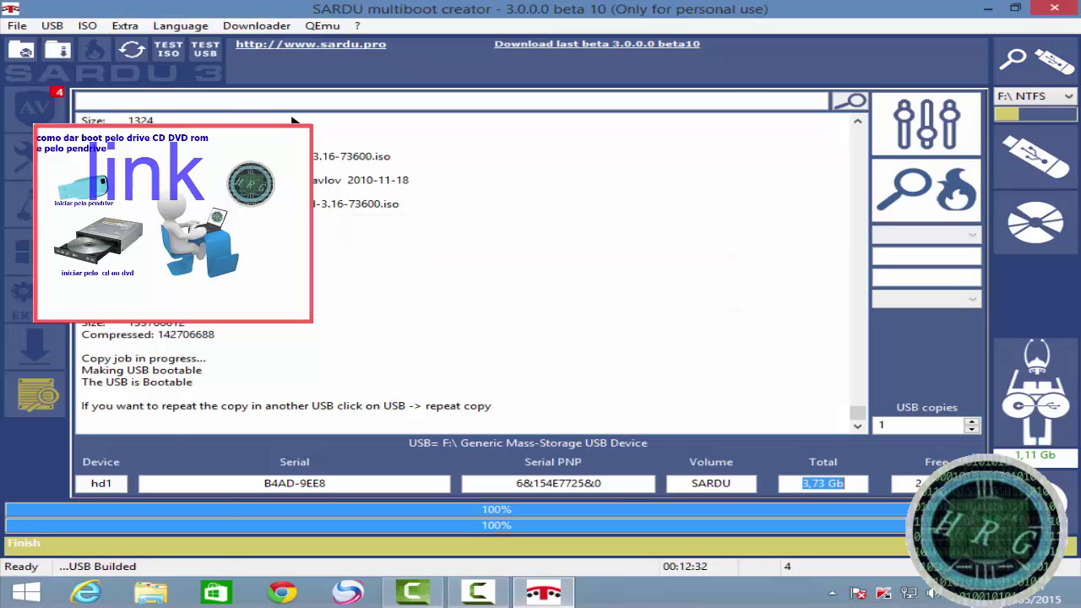